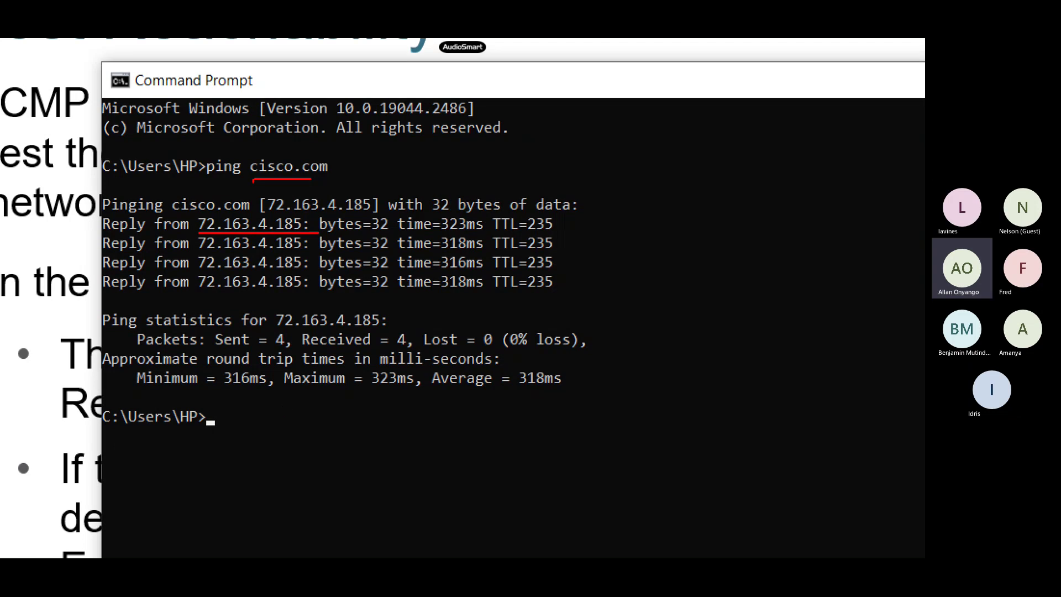
Step: Ping facebook.com and magnify the four replies from 102.132.96.35
{"action": "type", "text": "pi"}
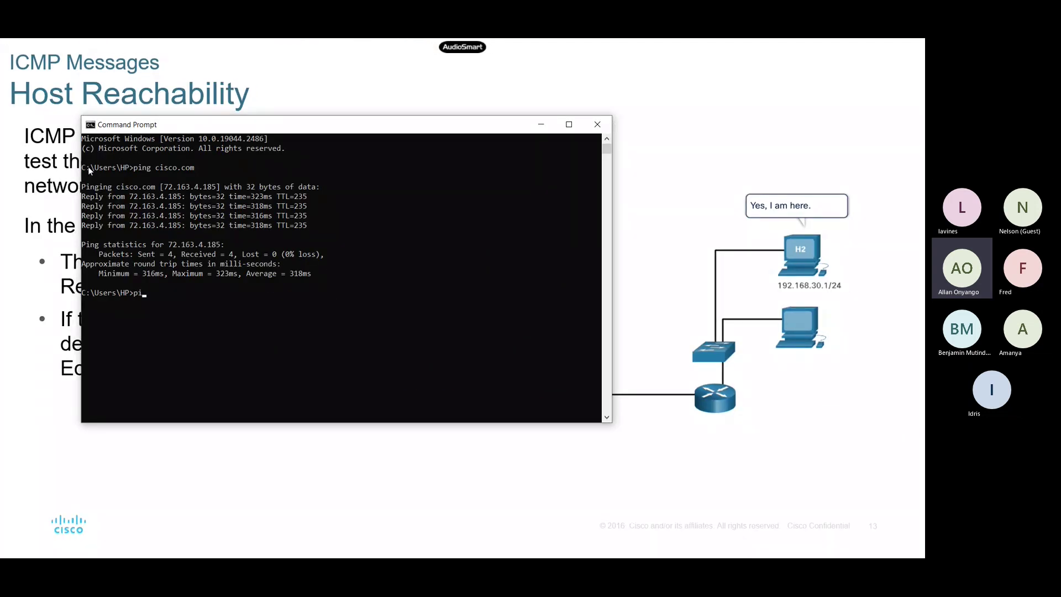
{"action": "type", "text": "ng facebook.com"}
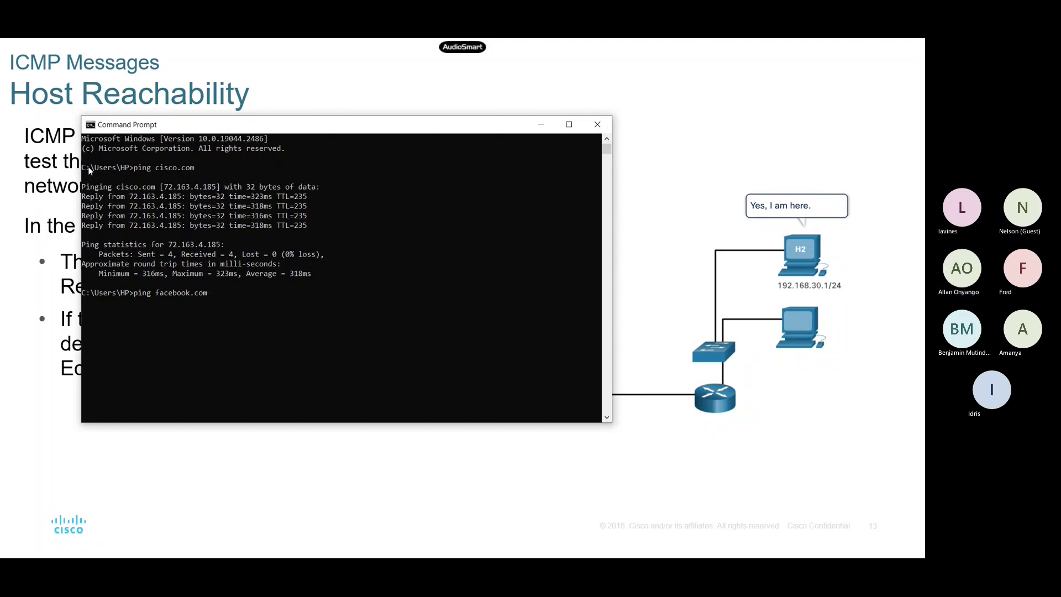
{"action": "key", "text": "Return"}
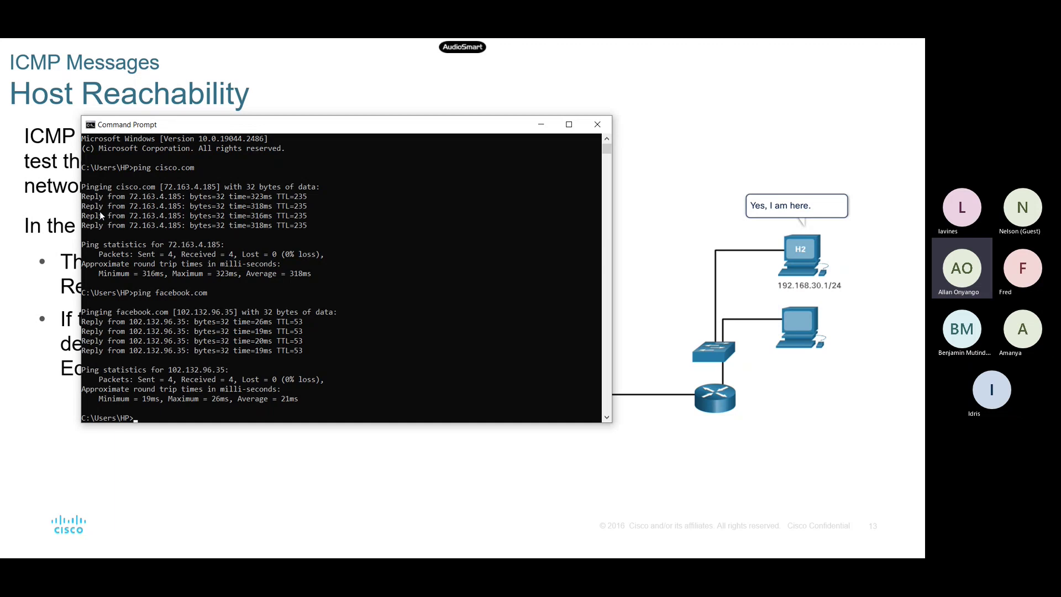
{"action": "key", "text": "super+plus"}
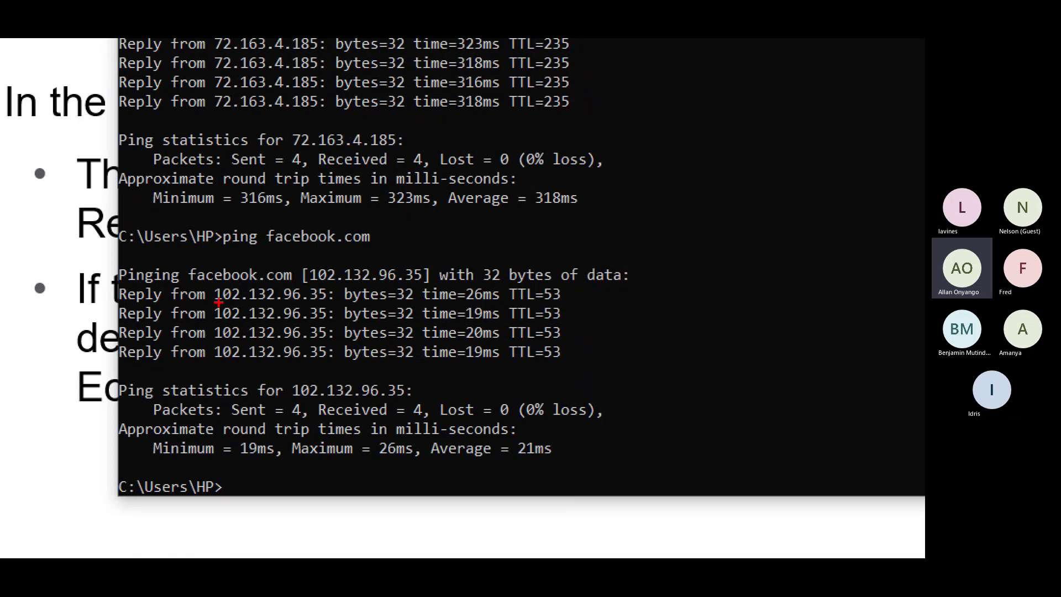
Step: Pen-mark the reply IP, Sent = 4, Received = 4, and the 19/26/21ms round-trip times
{"action": "left_click_drag", "start_coordinate": [219, 302], "coordinate": [335, 308]}
{"action": "left_click_drag", "start_coordinate": [229, 416], "coordinate": [307, 416]}
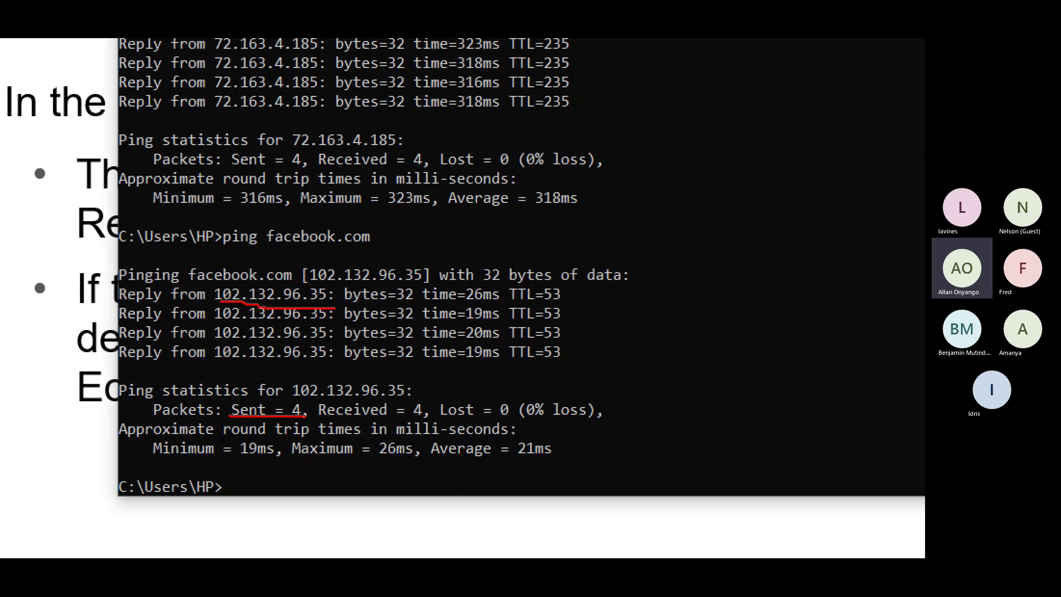
{"action": "left_click_drag", "start_coordinate": [388, 418], "coordinate": [567, 420]}
{"action": "left_click_drag", "start_coordinate": [241, 457], "coordinate": [273, 458]}
{"action": "left_click_drag", "start_coordinate": [380, 460], "coordinate": [414, 461]}
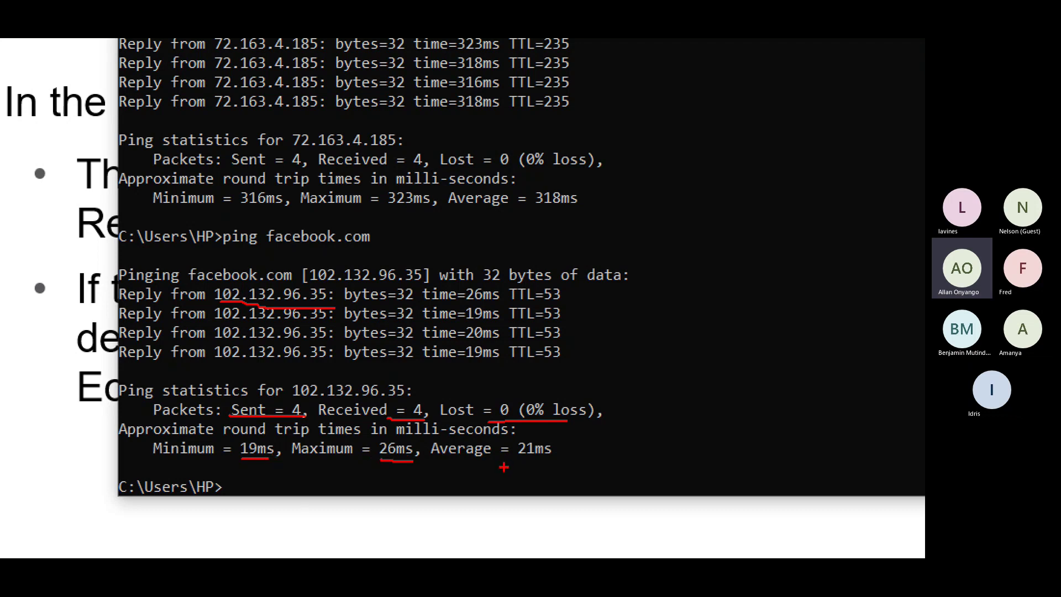
{"action": "left_click_drag", "start_coordinate": [524, 461], "coordinate": [551, 461]}
{"action": "mouse_move", "coordinate": [168, 276]}
{"action": "left_mouse_down"}
{"action": "mouse_move", "coordinate": [163, 365]}
{"action": "mouse_move", "coordinate": [131, 366]}
{"action": "left_mouse_up"}
{"action": "key", "text": "Escape"}
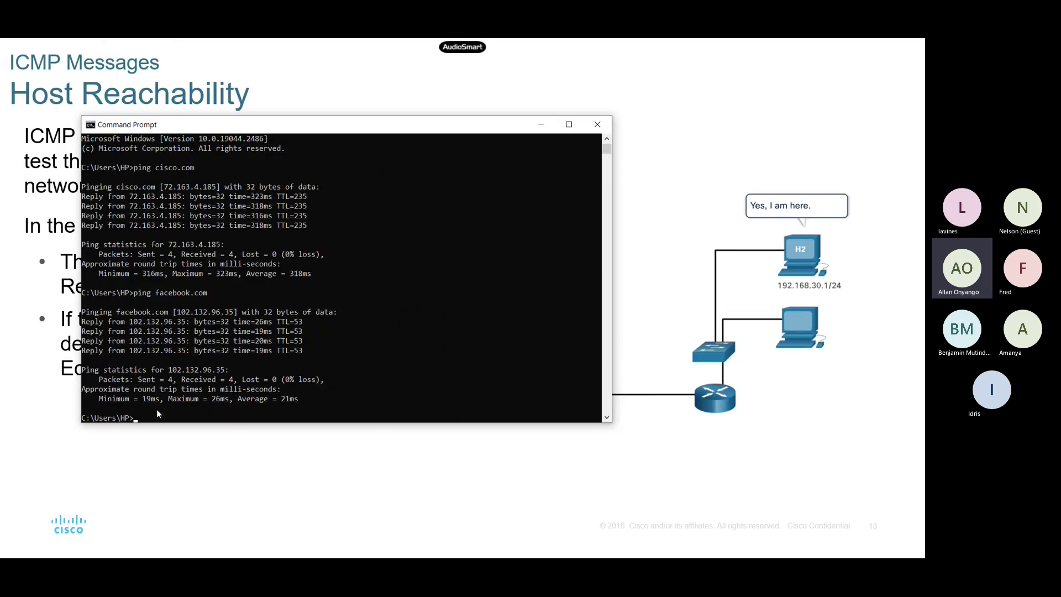
{"action": "key", "text": "super"}
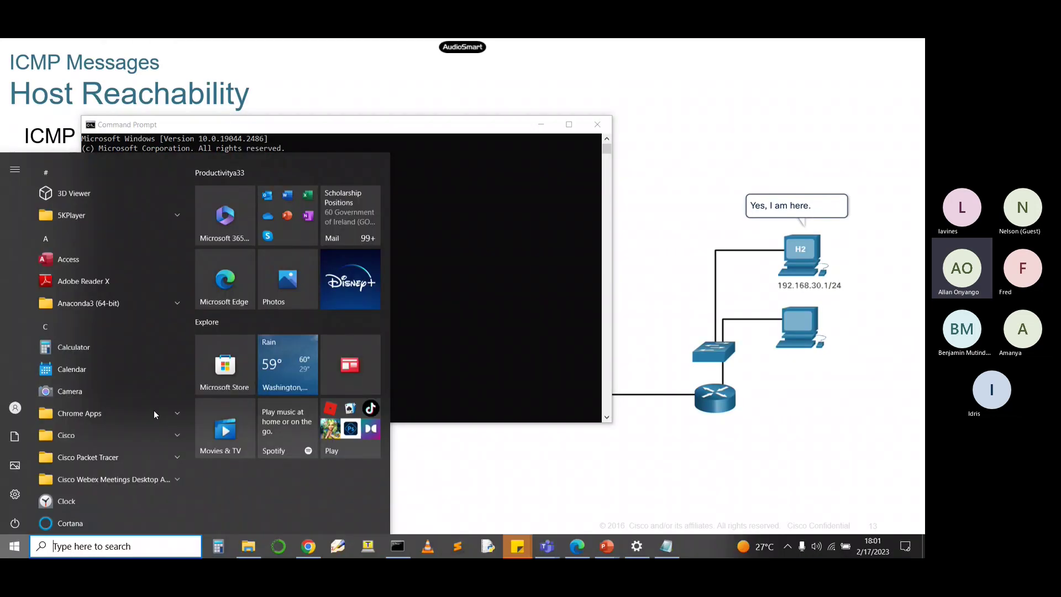
Step: Launch Wireshark, start capturing on the Wi-Fi interface, and choose Remind me later for the update
{"action": "type", "text": "word"}
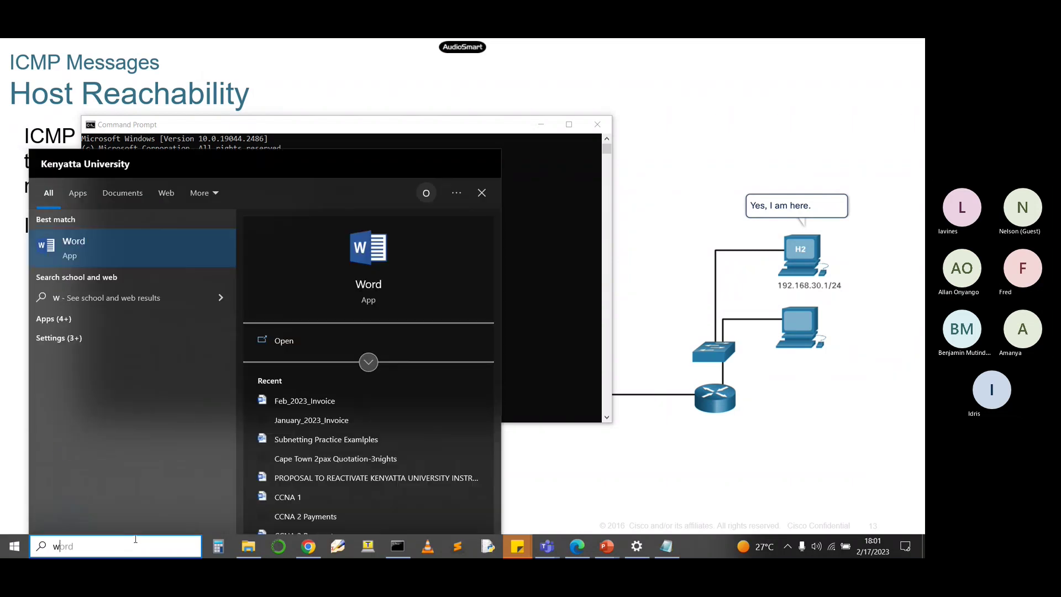
{"action": "type", "text": "ir"}
{"action": "key", "text": "Escape"}
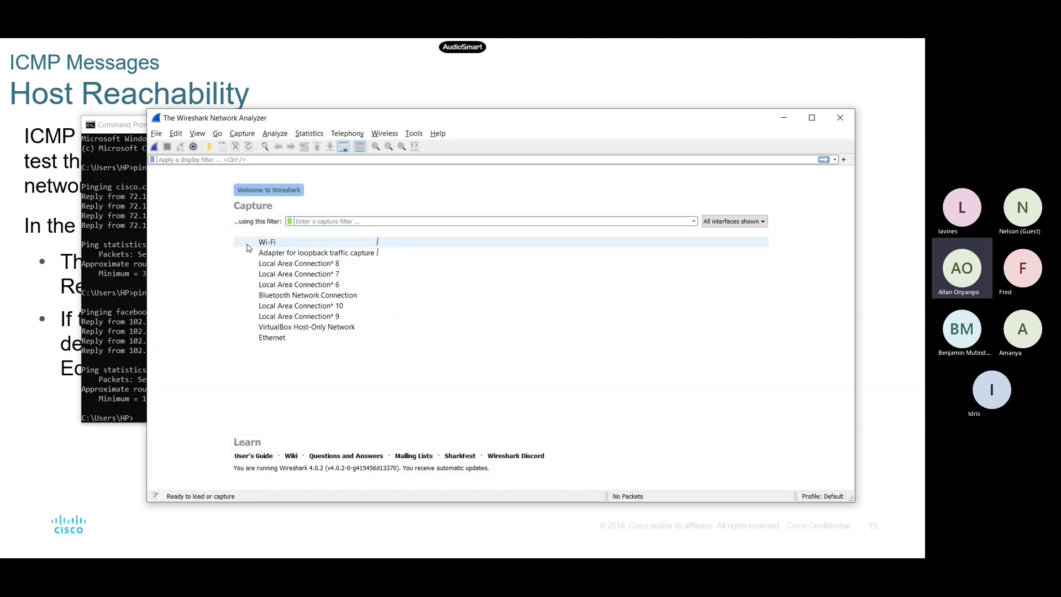
{"action": "left_click", "coordinate": [380, 242]}
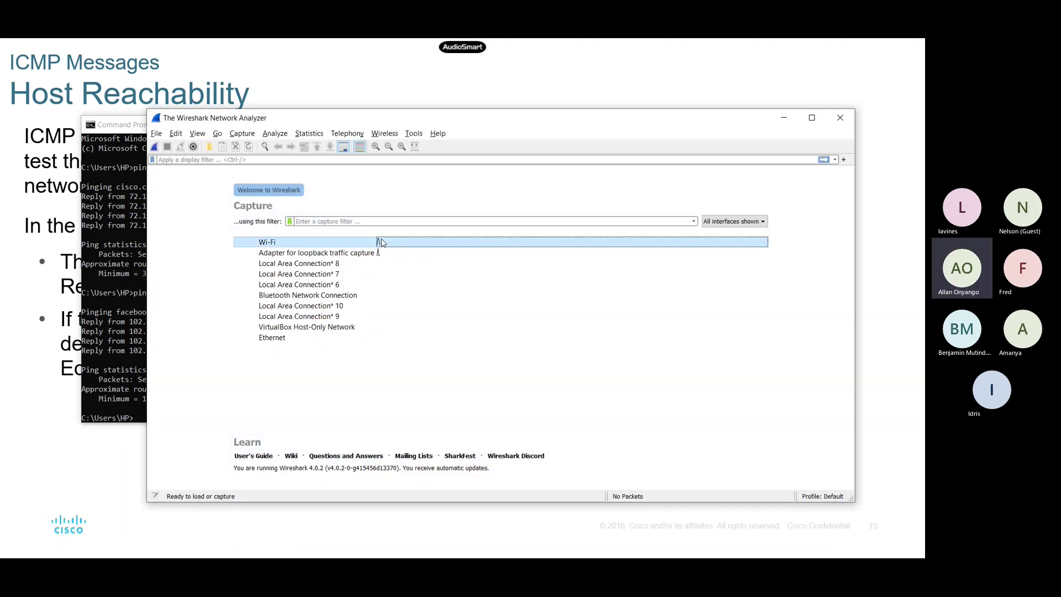
{"action": "double_click", "coordinate": [382, 242]}
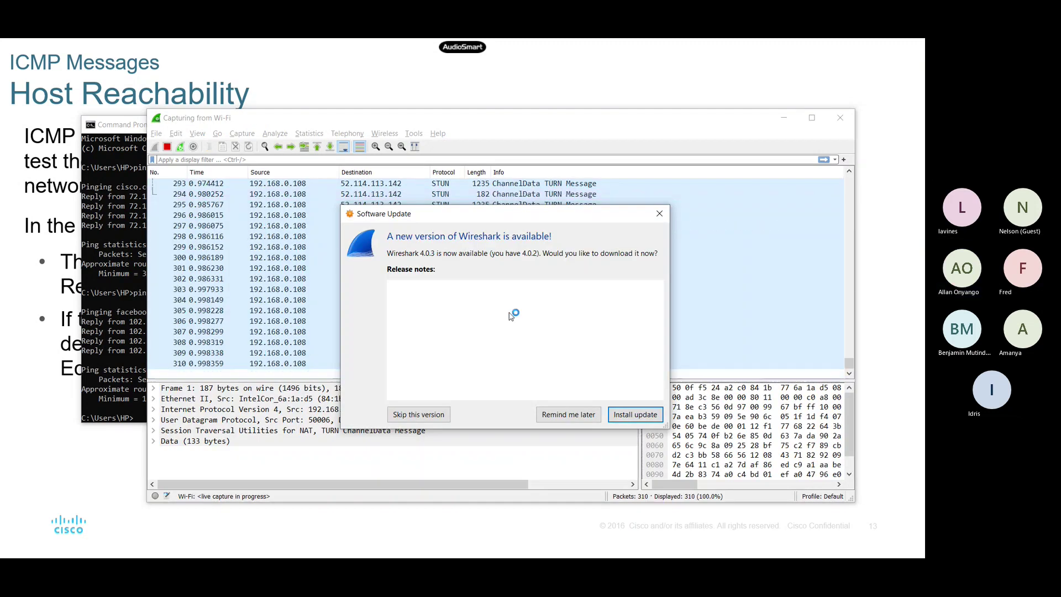
{"action": "left_click", "coordinate": [569, 414]}
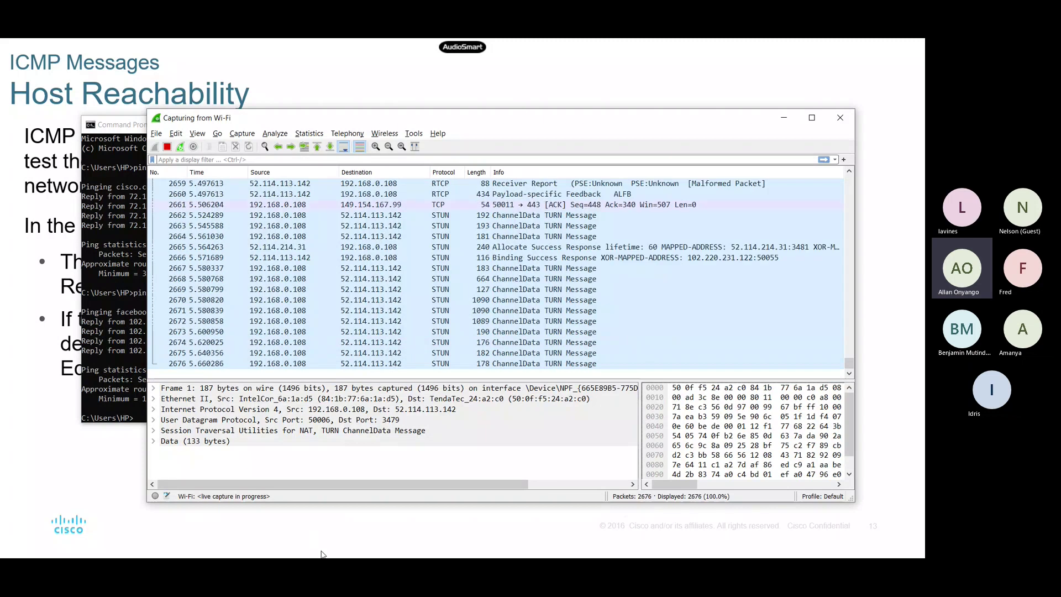
{"action": "key", "text": "super"}
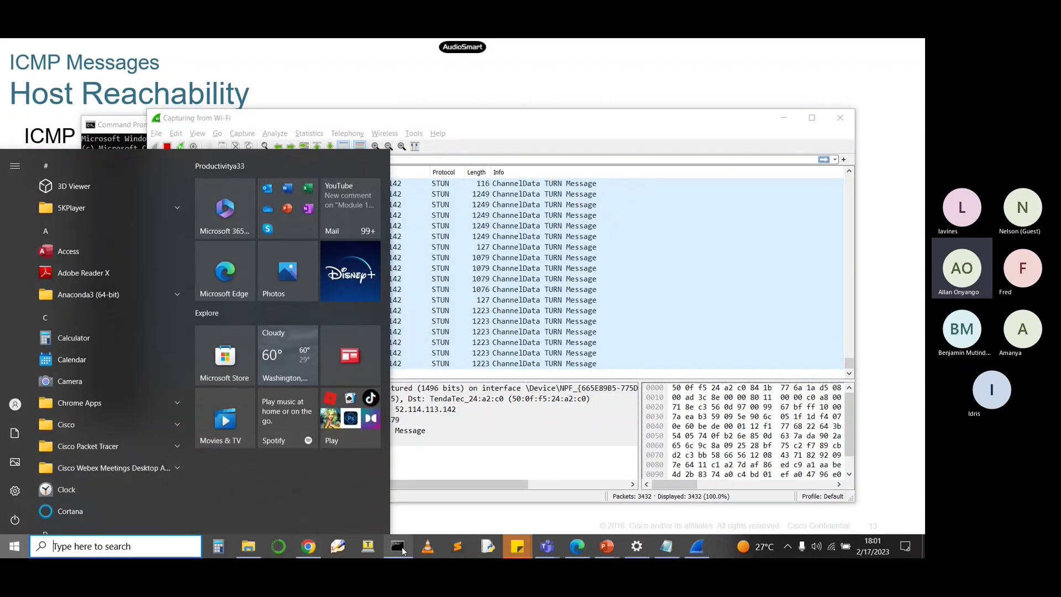
Step: Arrange Command Prompt and Wireshark side by side with Command Prompt in front
{"action": "left_click", "coordinate": [398, 547]}
{"action": "left_click_drag", "start_coordinate": [372, 127], "coordinate": [675, 150]}
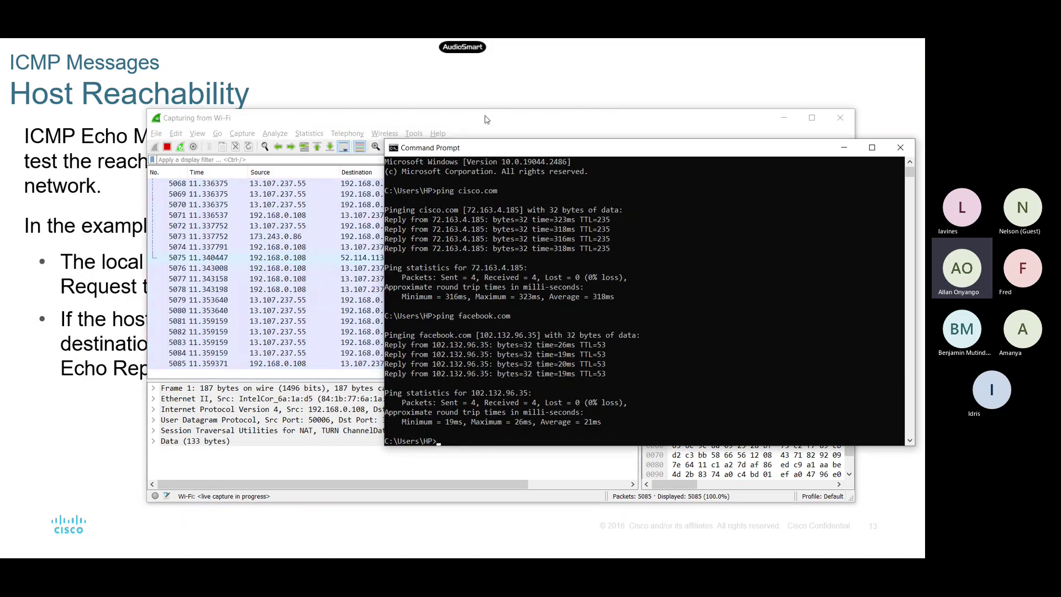
{"action": "left_click_drag", "start_coordinate": [487, 119], "coordinate": [340, 54]}
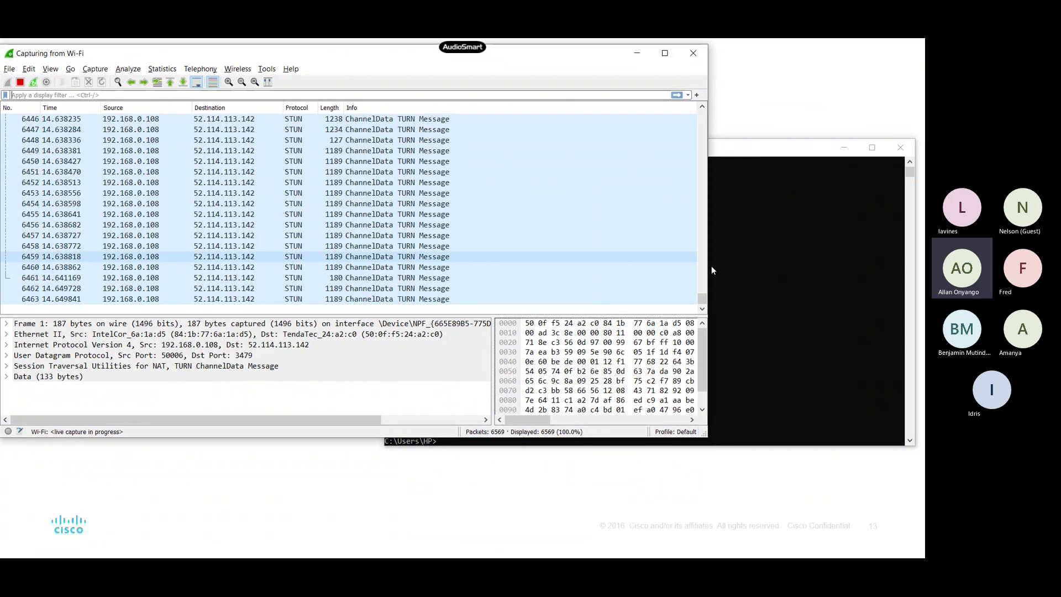
{"action": "left_click", "coordinate": [711, 266]}
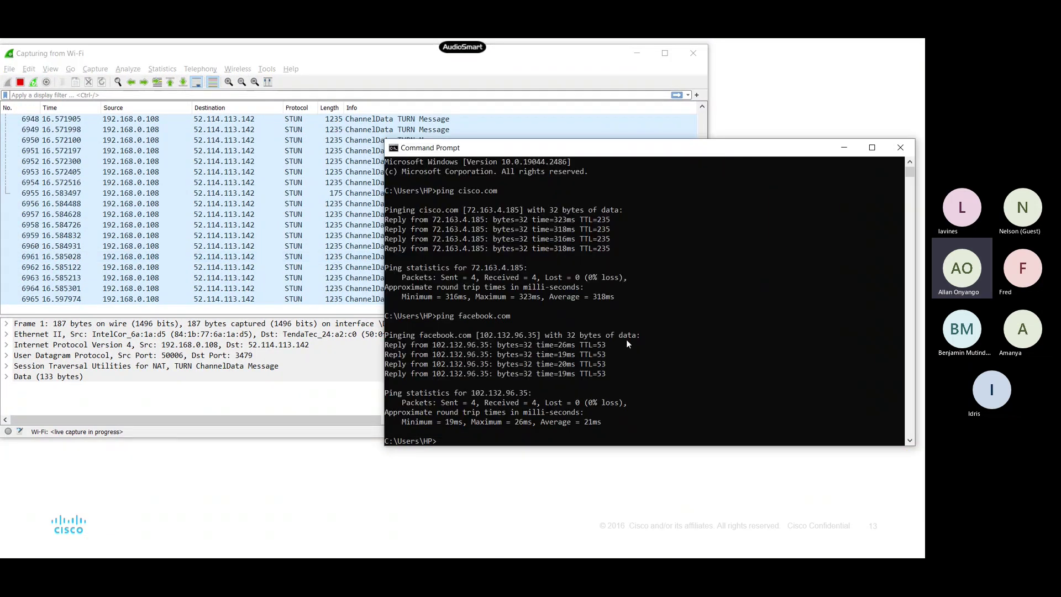
Step: Rerun the previous ping facebook.com command three times from history
{"action": "key", "text": "Up"}
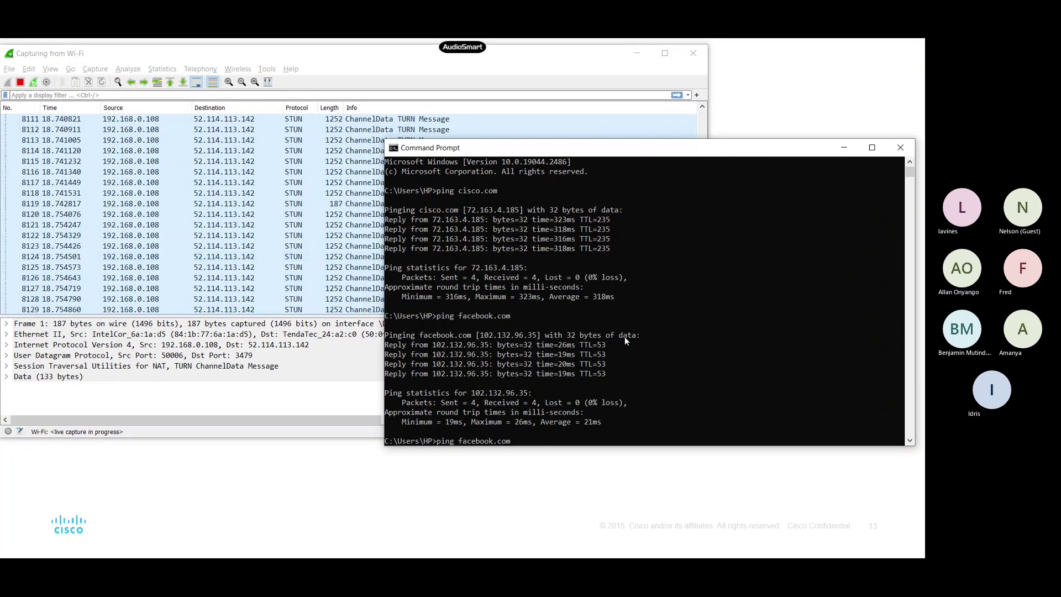
{"action": "key", "text": "Return"}
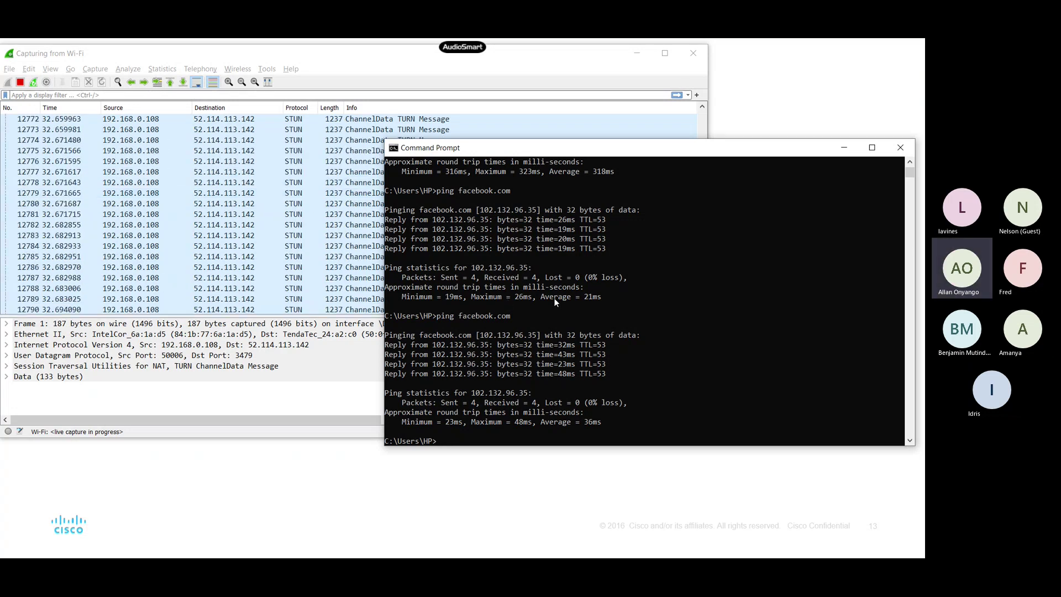
{"action": "key", "text": "Up"}
{"action": "key", "text": "Return"}
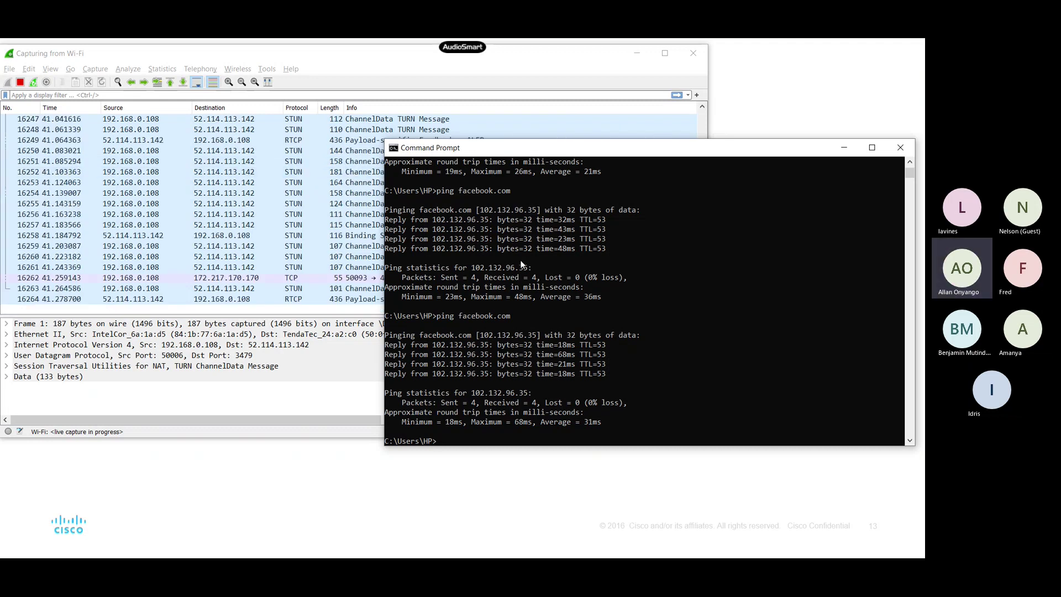
{"action": "key", "text": "Up"}
{"action": "key", "text": "Return"}
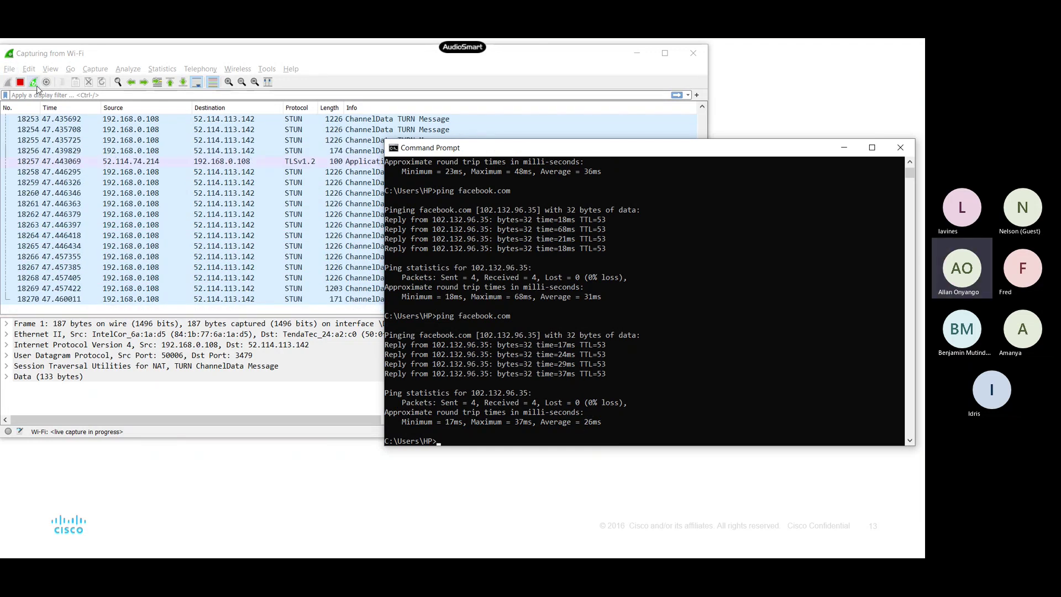
{"action": "left_click", "coordinate": [78, 96]}
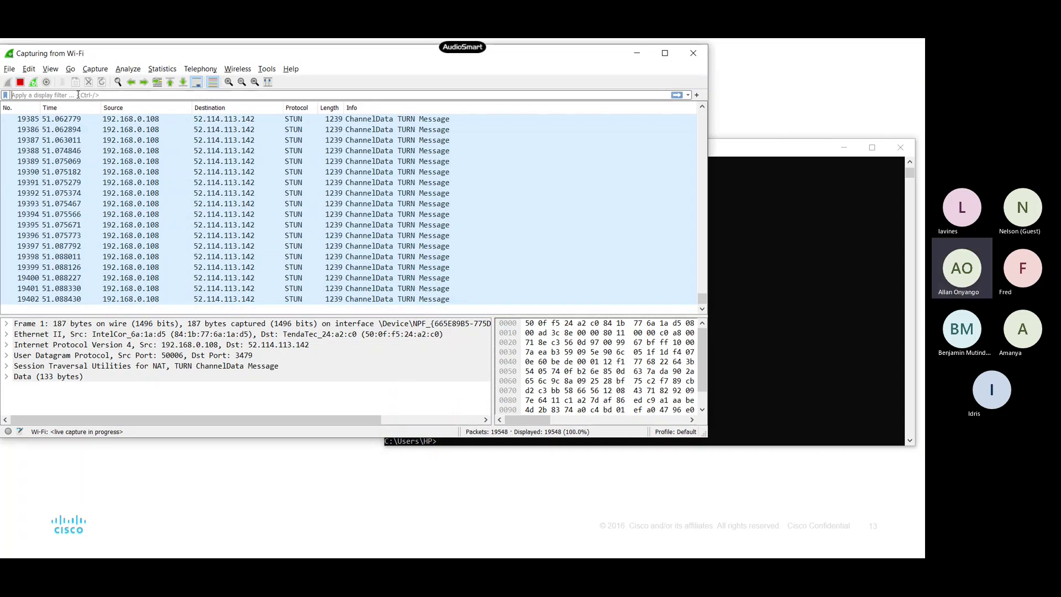
Step: Apply the icmp display filter and underline the first Echo request entry
{"action": "type", "text": "icmp"}
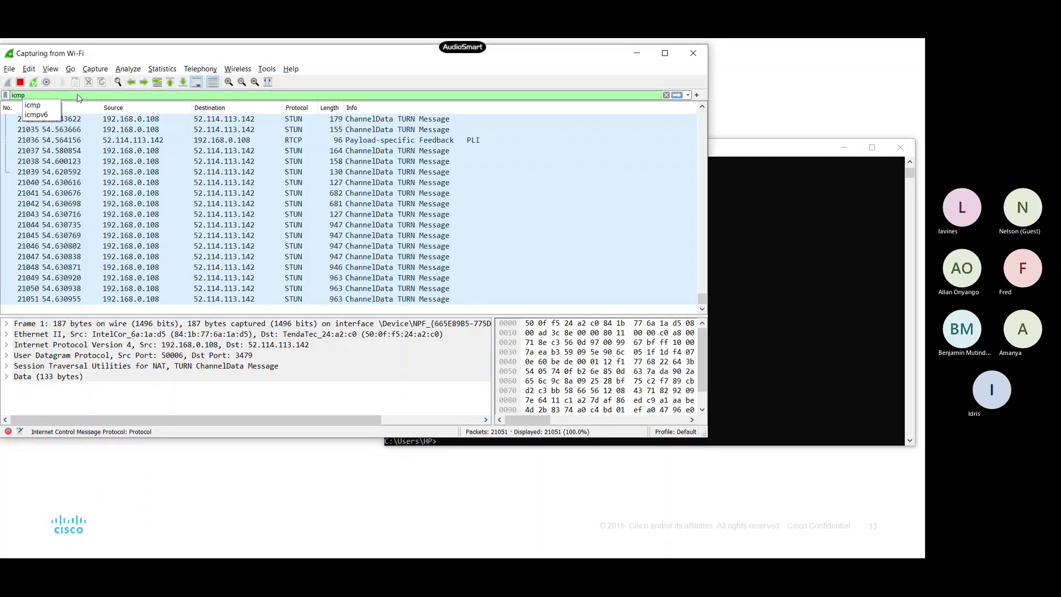
{"action": "key", "text": "Return"}
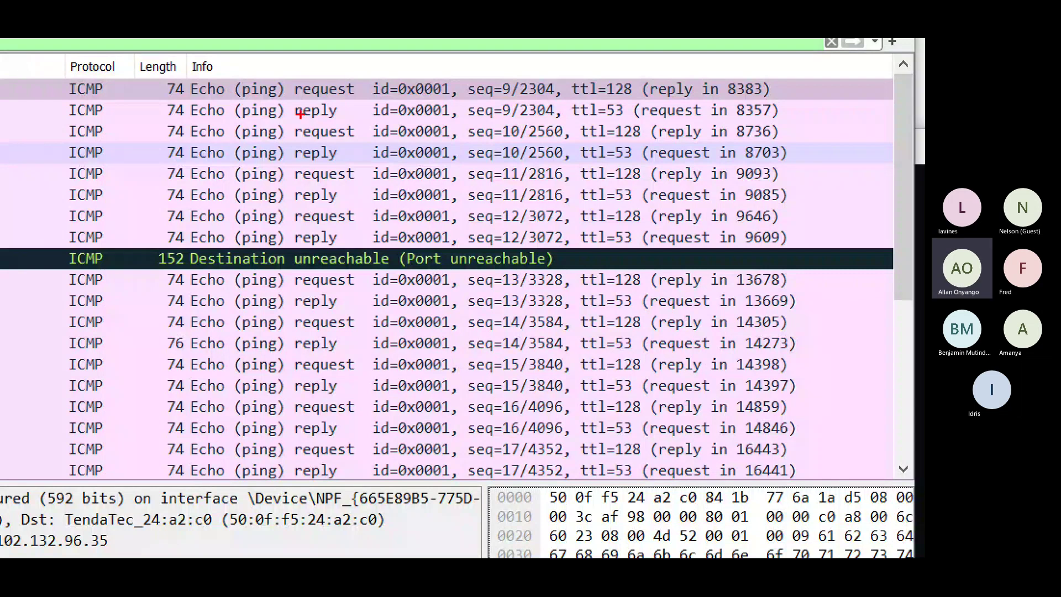
{"action": "mouse_move", "coordinate": [303, 95]}
{"action": "left_mouse_down"}
{"action": "mouse_move", "coordinate": [336, 95]}
{"action": "mouse_move", "coordinate": [346, 203]}
{"action": "left_mouse_up"}
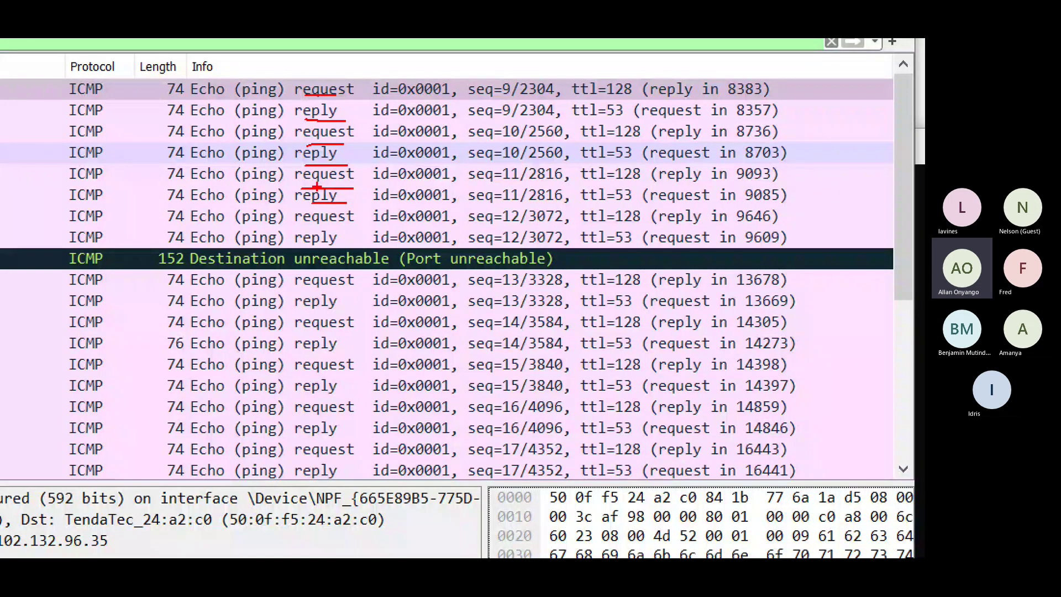
{"action": "key", "text": "Escape"}
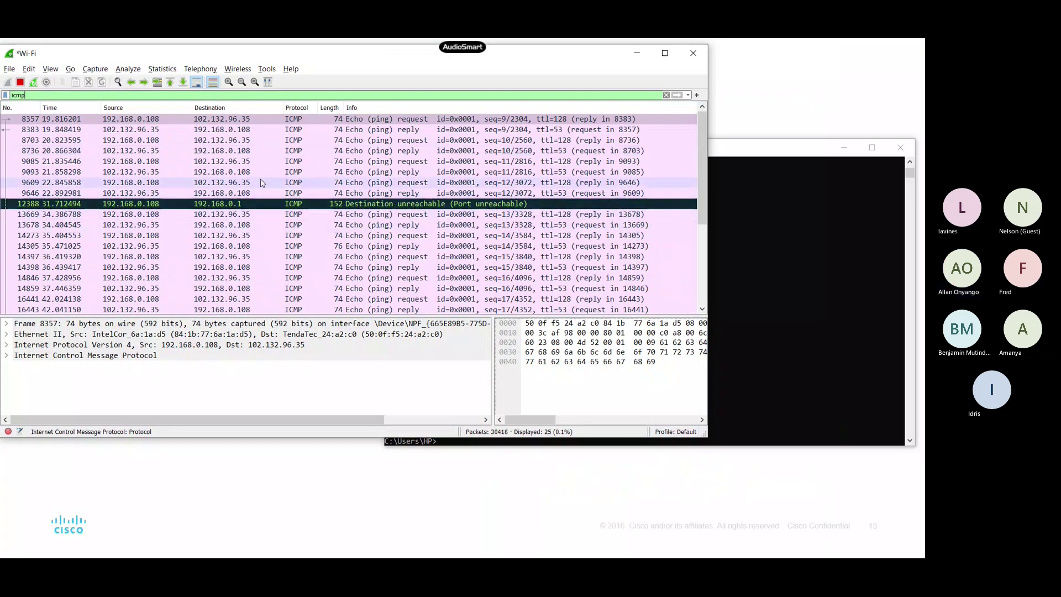
Step: Minimize Wireshark to reveal the Command Prompt's 26ms-average ping results
{"action": "scroll", "coordinate": [263, 188], "scroll_direction": "down", "scroll_amount": 3}
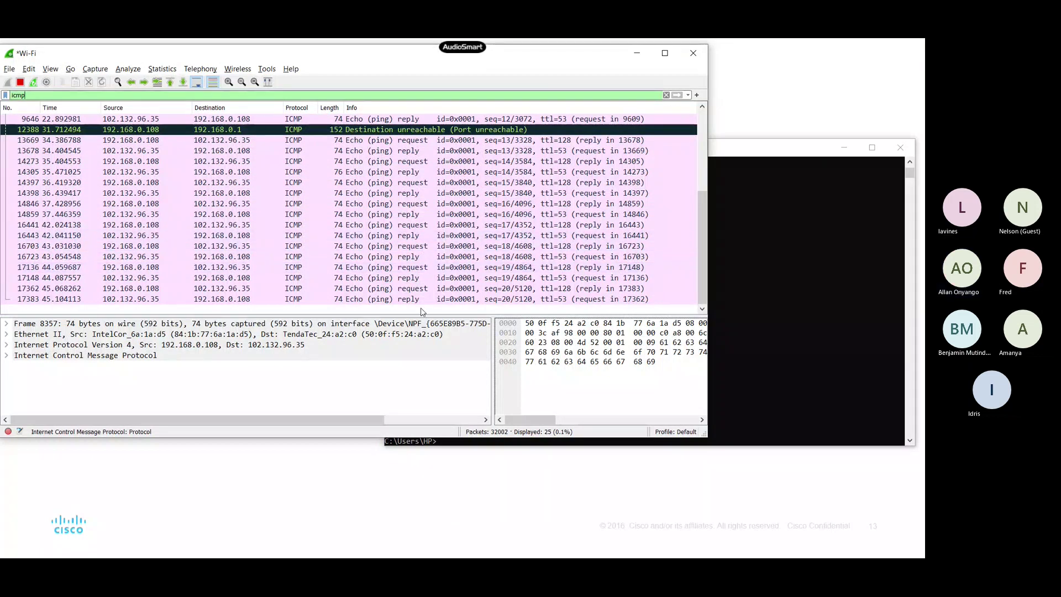
{"action": "left_click", "coordinate": [636, 53]}
{"action": "scroll", "coordinate": [506, 334], "scroll_direction": "down", "scroll_amount": 2}
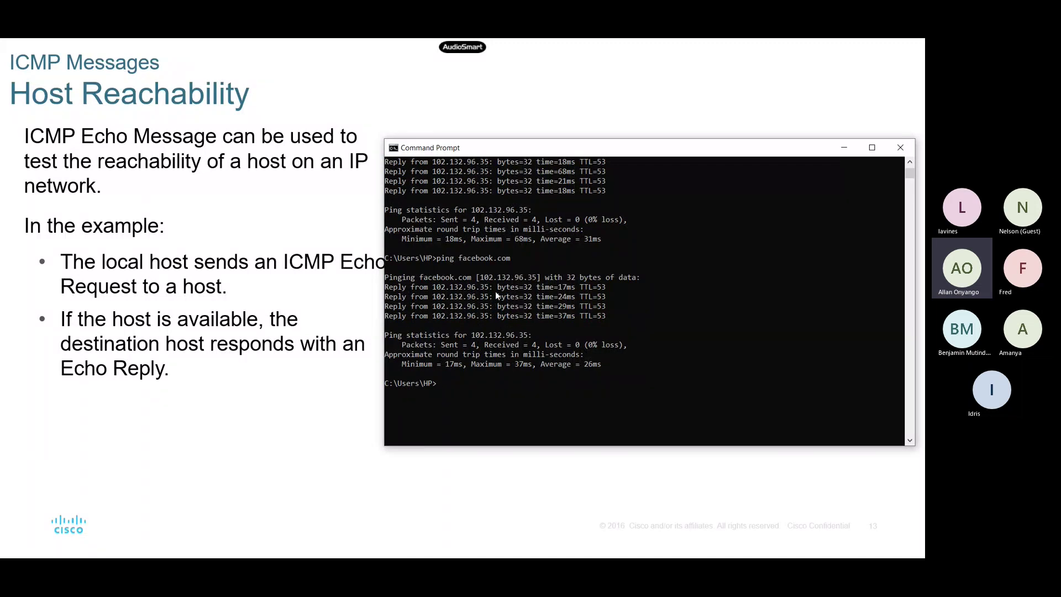
Step: Bring Wireshark forward and underline the addresses in reply row 13678 and request row 14273
{"action": "key", "text": "super"}
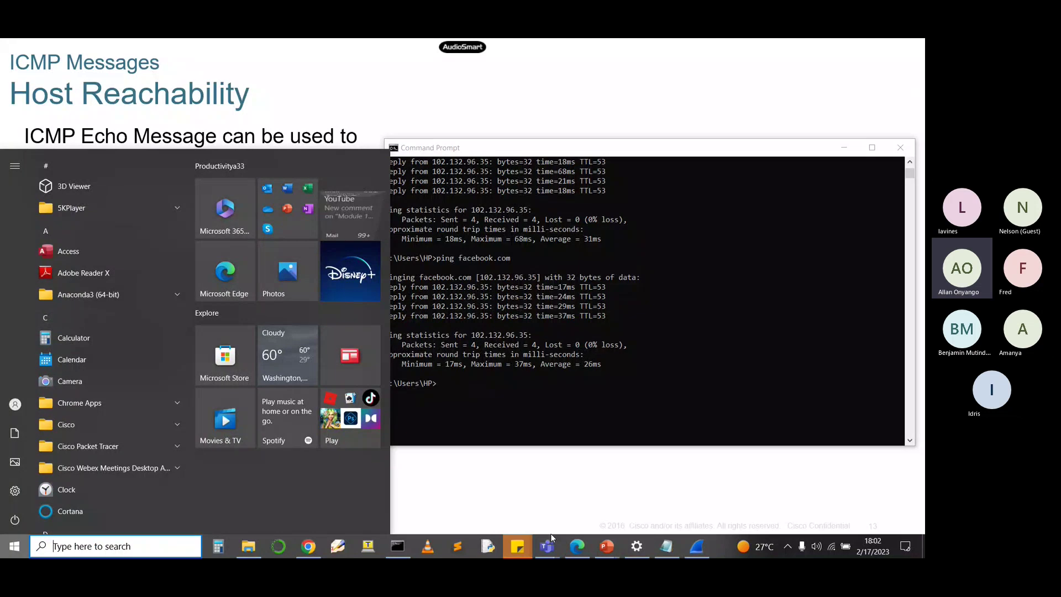
{"action": "left_click", "coordinate": [696, 547]}
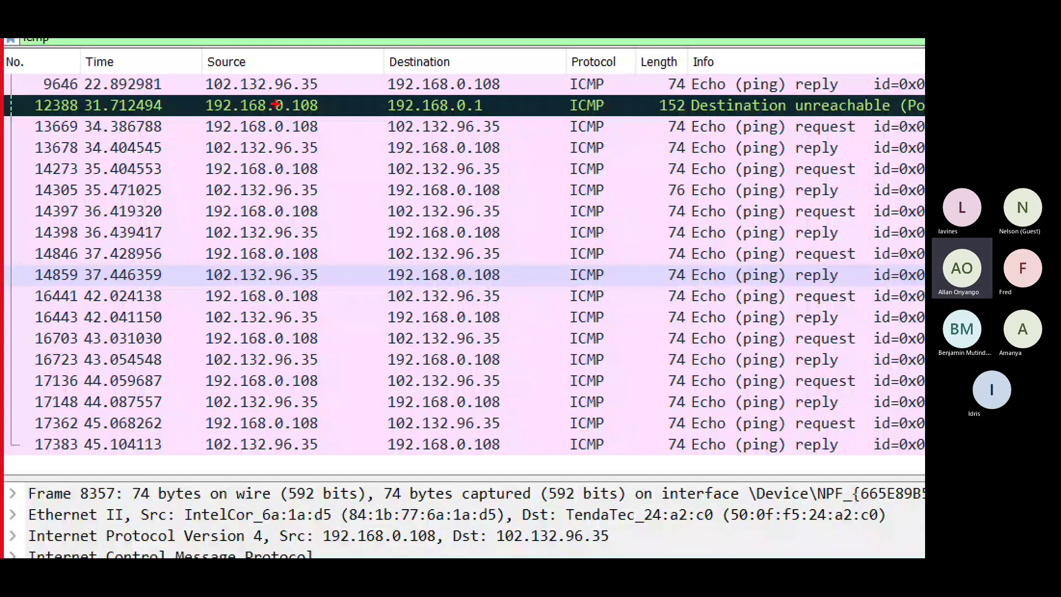
{"action": "left_click_drag", "start_coordinate": [213, 154], "coordinate": [496, 158]}
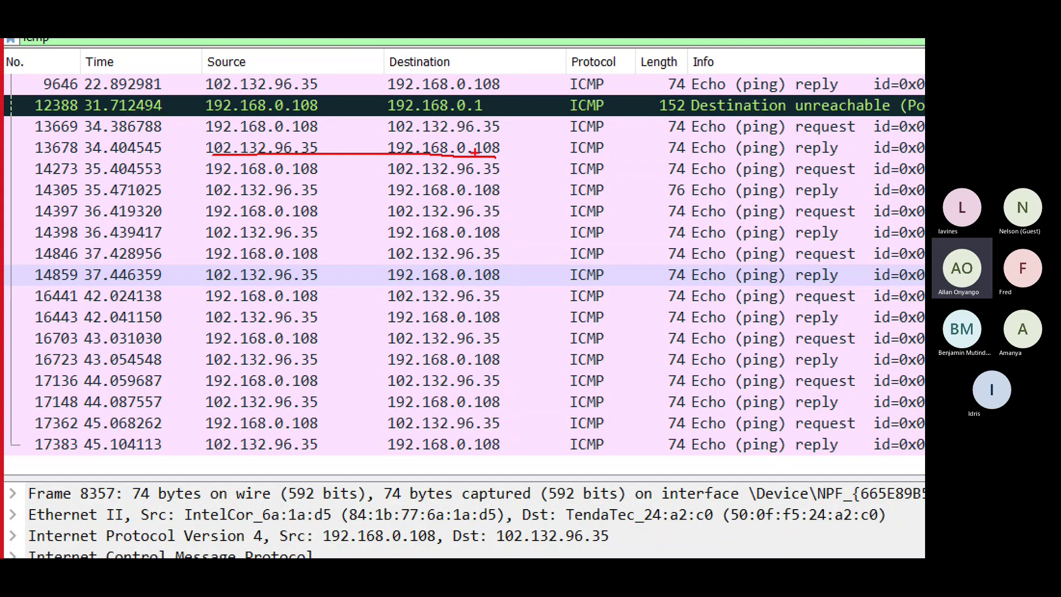
{"action": "left_click_drag", "start_coordinate": [816, 178], "coordinate": [842, 178]}
{"action": "left_click_drag", "start_coordinate": [252, 177], "coordinate": [301, 177]}
{"action": "left_click_drag", "start_coordinate": [430, 177], "coordinate": [500, 175]}
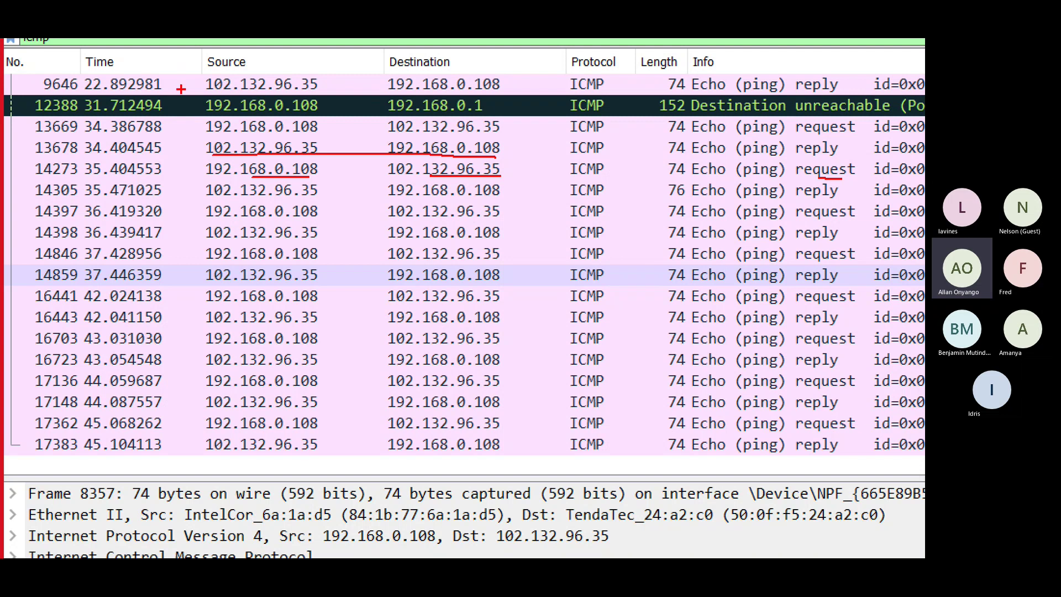
Step: Mark the Source, Destination and Protocol columns and the (ping) labels in rows 14273 and 13678
{"action": "left_click_drag", "start_coordinate": [187, 83], "coordinate": [192, 409]}
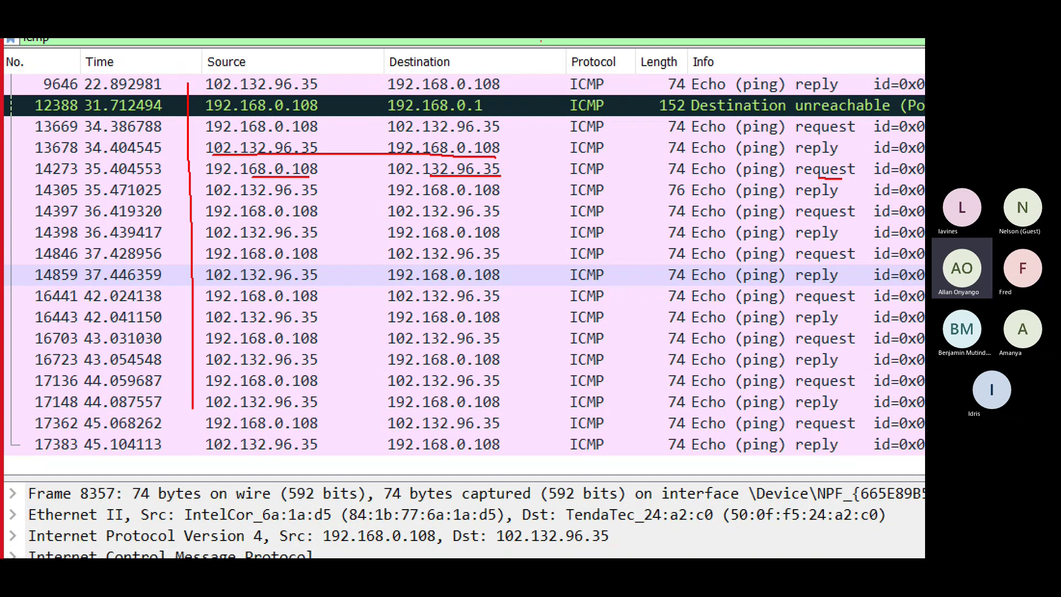
{"action": "left_click_drag", "start_coordinate": [506, 61], "coordinate": [526, 445]}
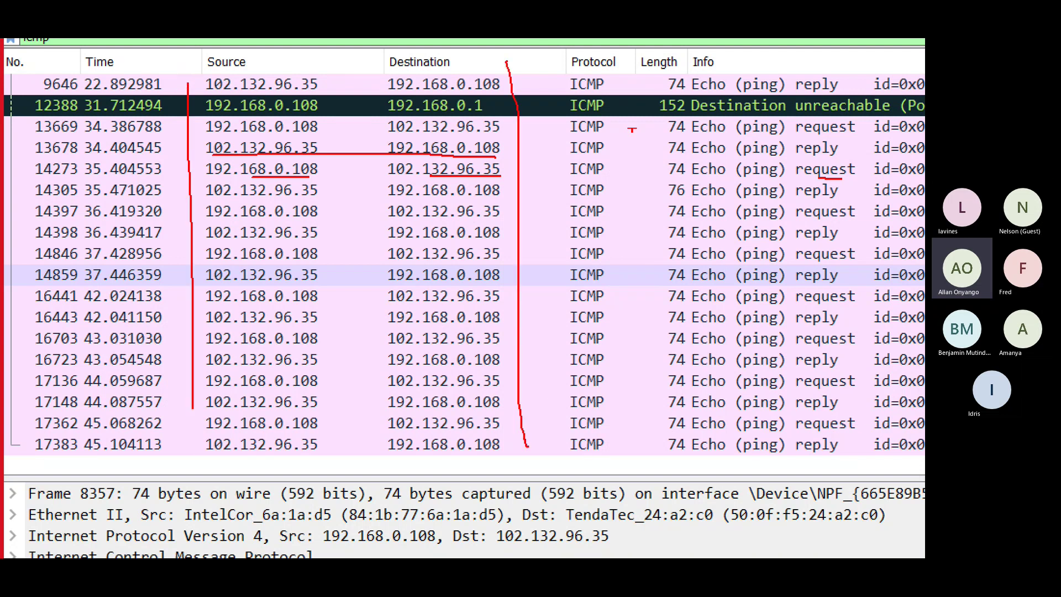
{"action": "left_click_drag", "start_coordinate": [618, 73], "coordinate": [634, 397]}
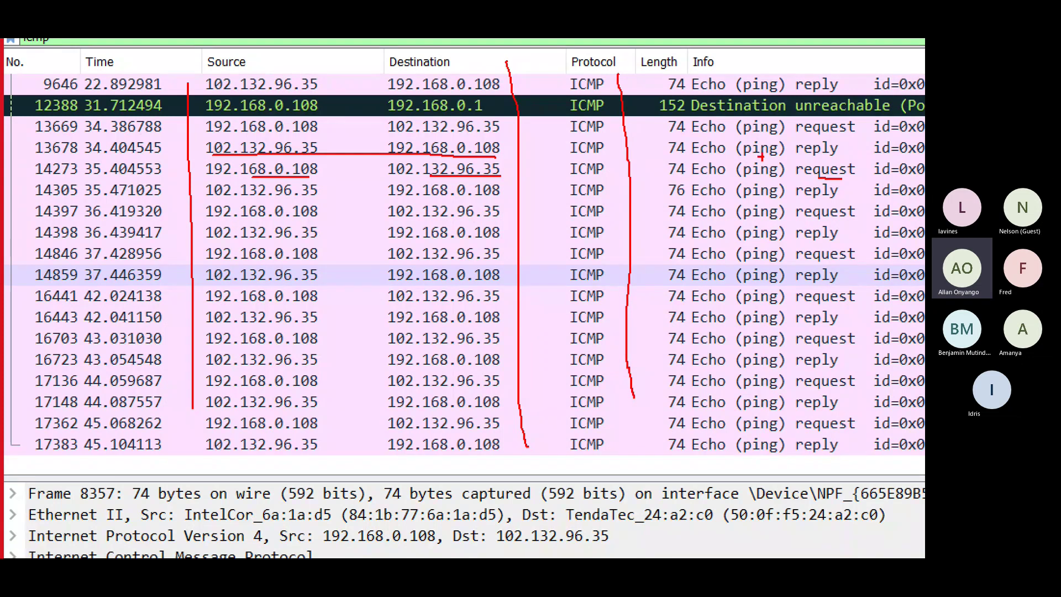
{"action": "left_click_drag", "start_coordinate": [748, 184], "coordinate": [770, 180]}
{"action": "mouse_move", "coordinate": [720, 157]}
{"action": "left_mouse_down"}
{"action": "mouse_move", "coordinate": [825, 156]}
{"action": "mouse_move", "coordinate": [816, 142]}
{"action": "mouse_move", "coordinate": [857, 135]}
{"action": "left_mouse_up"}
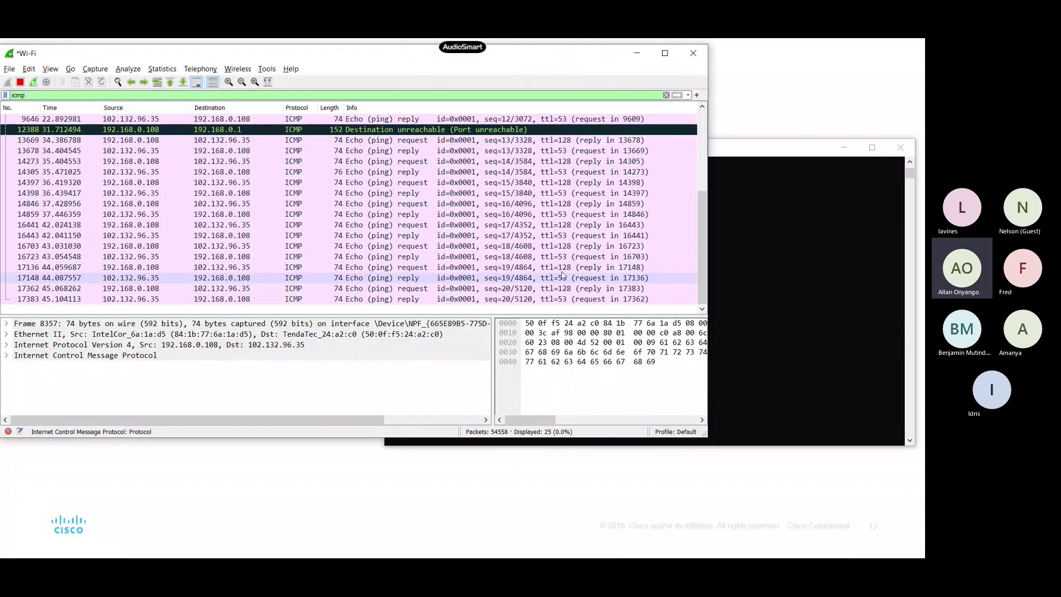
Step: Run ping -n 6 facebook.com in Command Prompt
{"action": "left_click", "coordinate": [764, 244]}
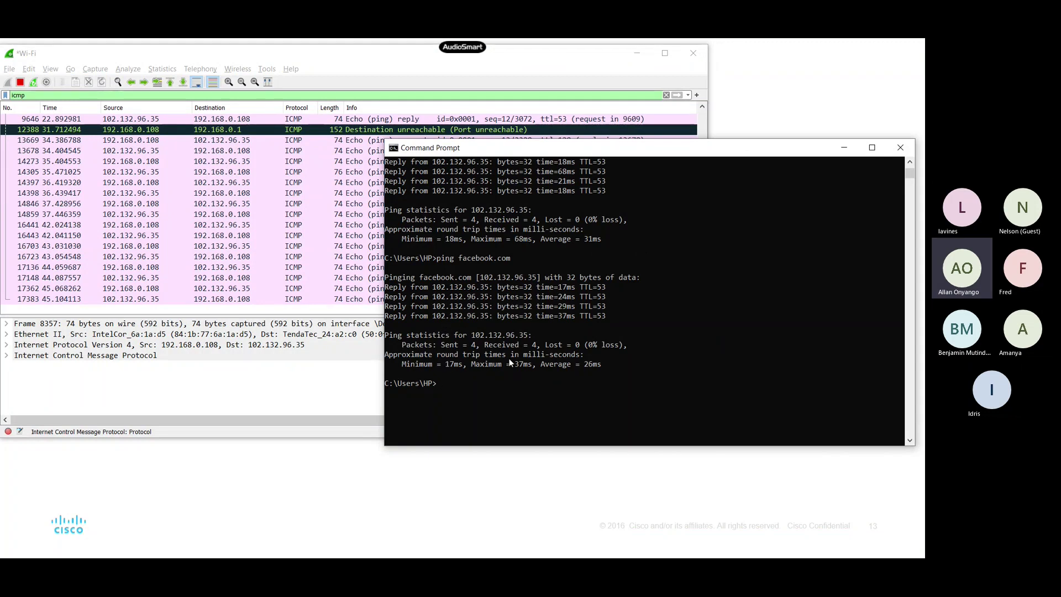
{"action": "type", "text": "ping -n 6 facebook.com"}
{"action": "key", "text": "Return"}
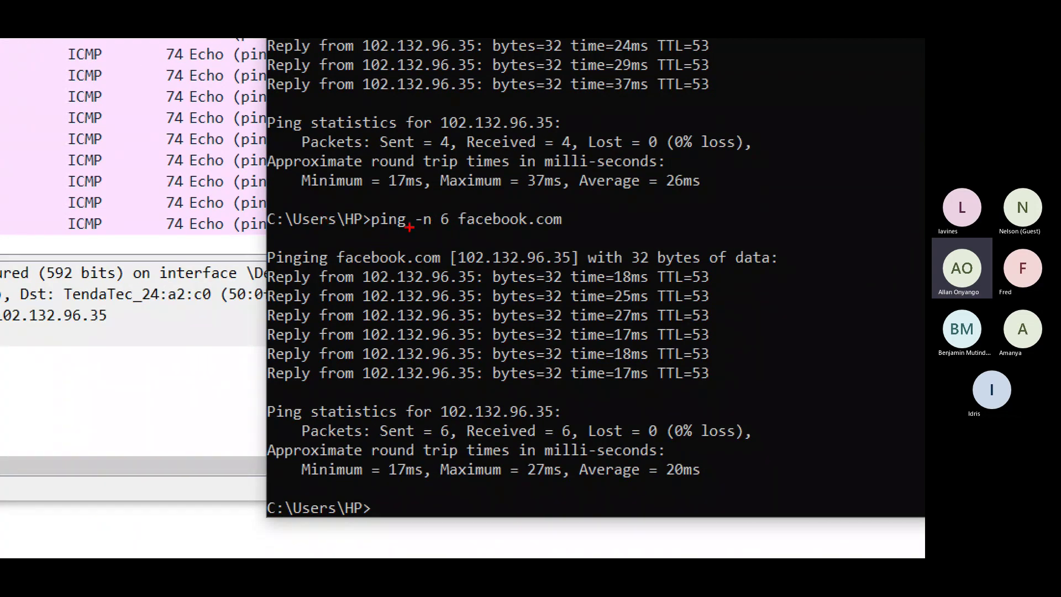
Step: Pen-mark the count 6, the six replies, 6 sent/received, 0% loss and 20ms average
{"action": "left_click_drag", "start_coordinate": [445, 229], "coordinate": [452, 229]}
{"action": "mouse_move", "coordinate": [718, 272]}
{"action": "left_mouse_down"}
{"action": "mouse_move", "coordinate": [727, 362]}
{"action": "mouse_move", "coordinate": [695, 394]}
{"action": "mouse_move", "coordinate": [454, 400]}
{"action": "mouse_move", "coordinate": [324, 394]}
{"action": "mouse_move", "coordinate": [263, 338]}
{"action": "mouse_move", "coordinate": [259, 272]}
{"action": "left_mouse_up"}
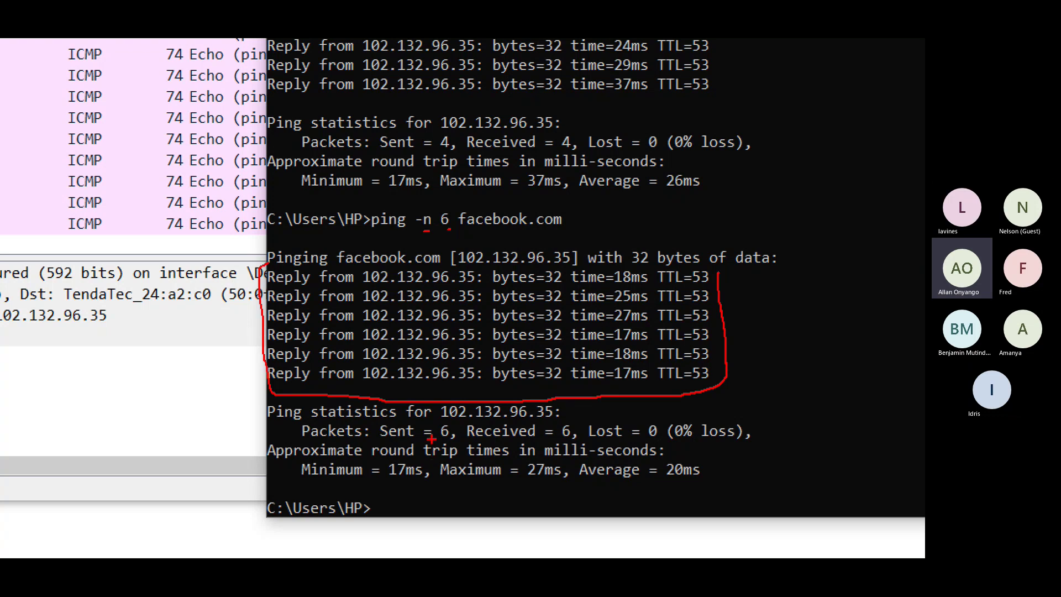
{"action": "left_click_drag", "start_coordinate": [432, 438], "coordinate": [446, 436]}
{"action": "left_click_drag", "start_coordinate": [564, 441], "coordinate": [583, 441]}
{"action": "left_click_drag", "start_coordinate": [675, 440], "coordinate": [734, 440]}
{"action": "left_click_drag", "start_coordinate": [665, 486], "coordinate": [706, 484]}
{"action": "key", "text": "Escape"}
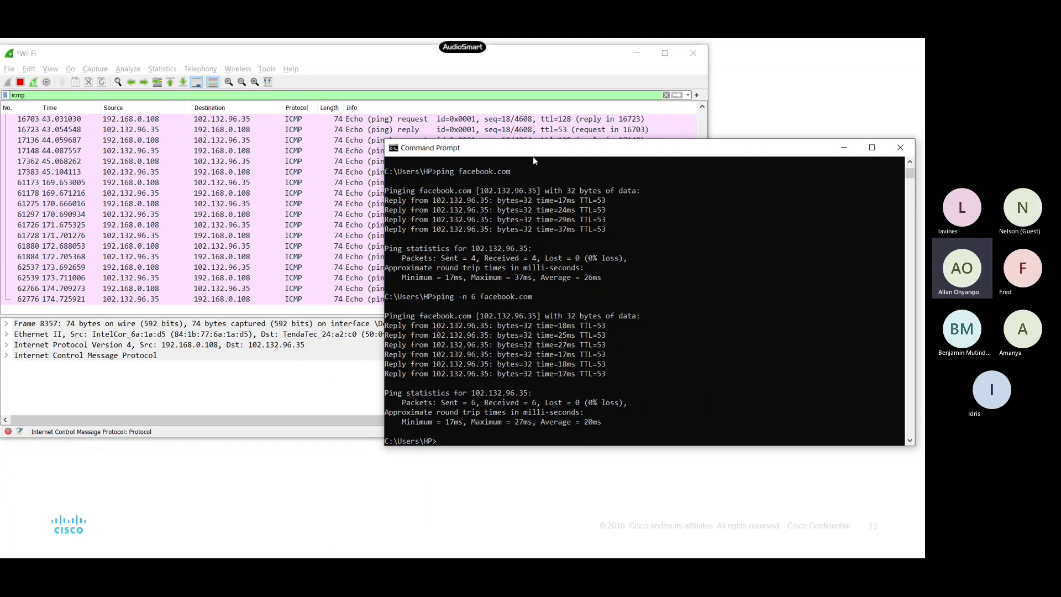
Step: Move the console left, fail with 'ping i- facebook.com', then run ping -t facebook.com
{"action": "left_click_drag", "start_coordinate": [532, 157], "coordinate": [459, 152]}
{"action": "type", "text": "ping"}
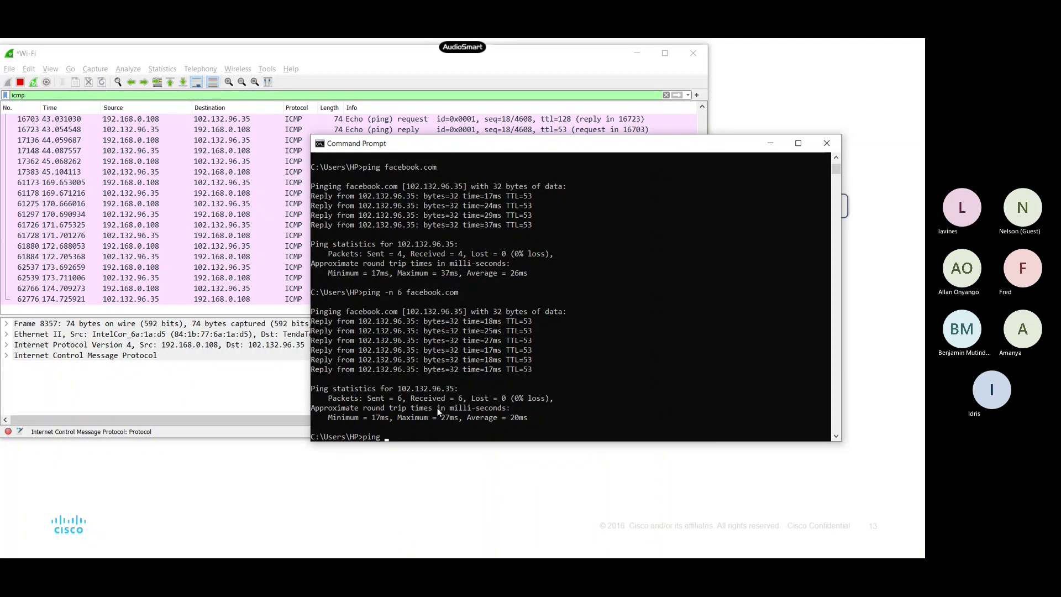
{"action": "type", "text": "i"}
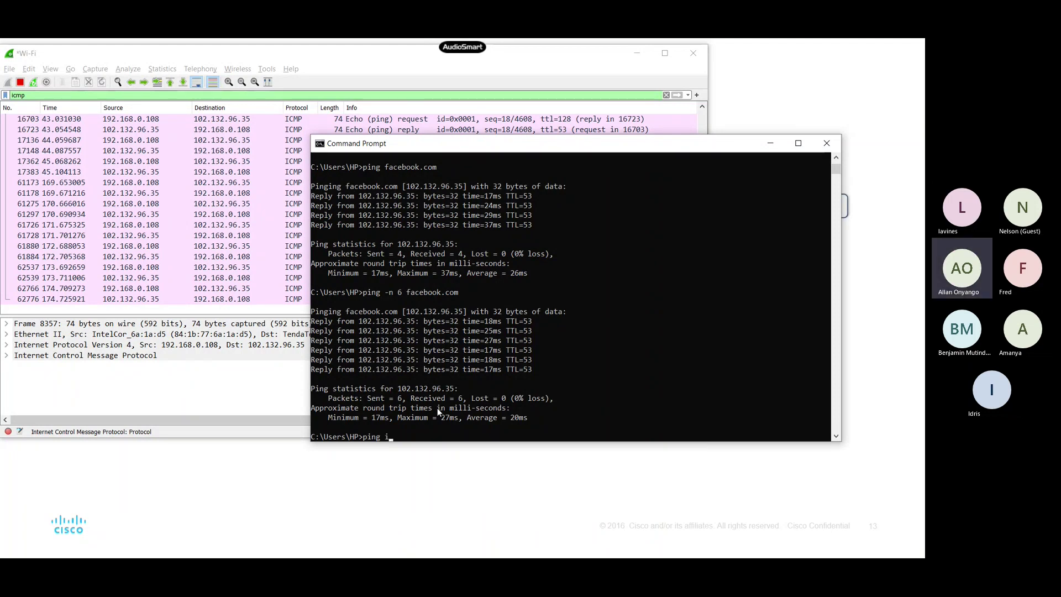
{"action": "type", "text": "-"}
{"action": "type", "text": "facebook.com"}
{"action": "key", "text": "Return"}
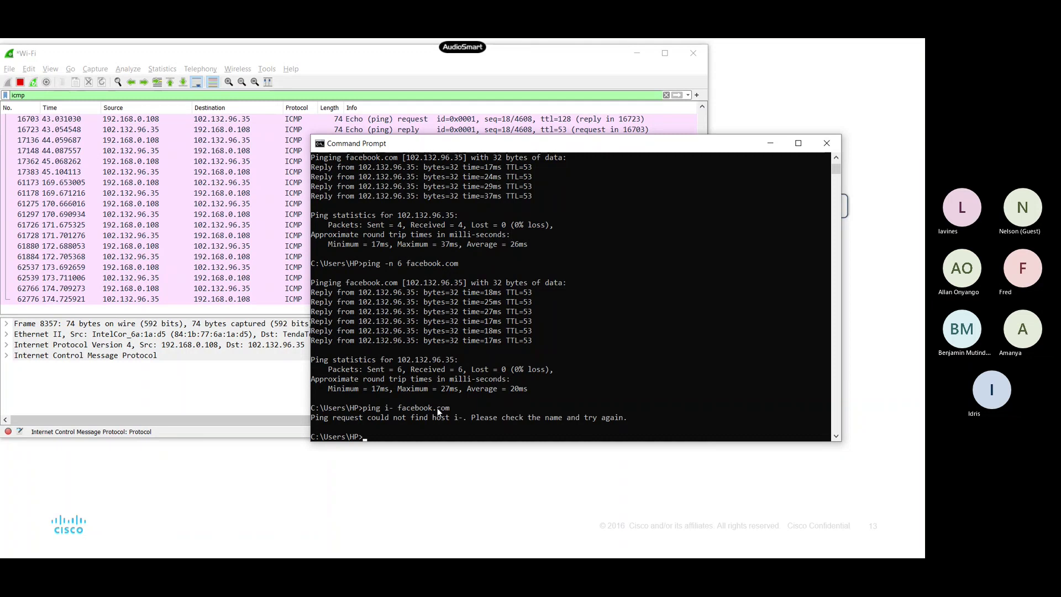
{"action": "type", "text": "ping"}
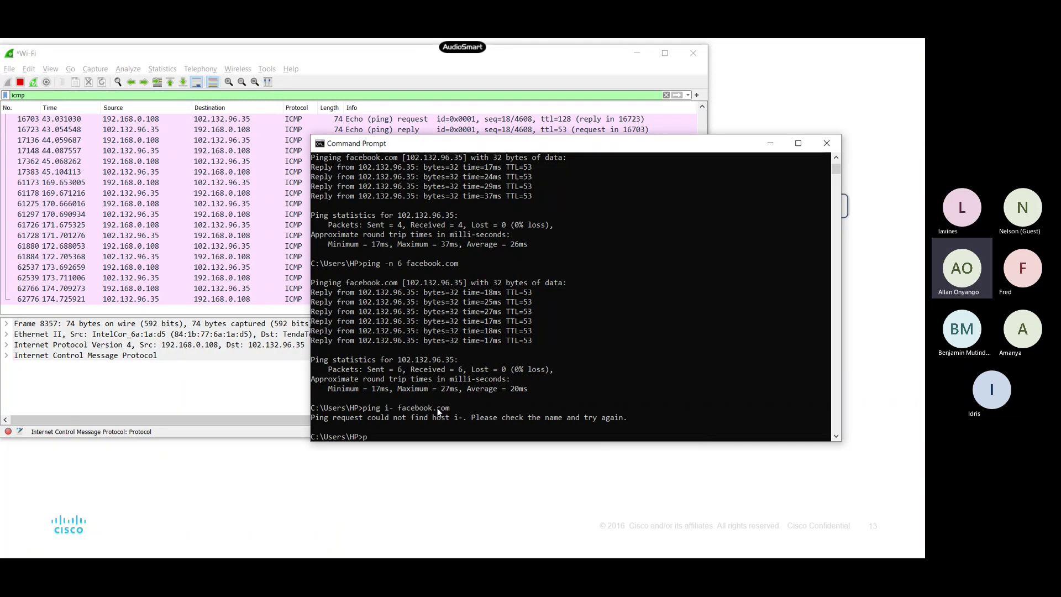
{"action": "type", "text": " -"}
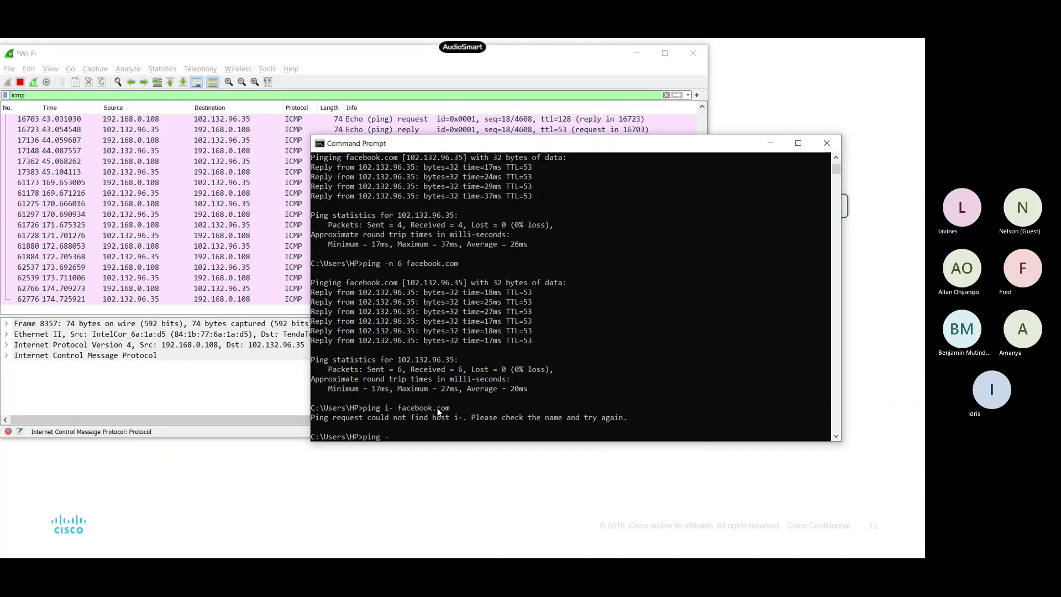
{"action": "type", "text": "t "}
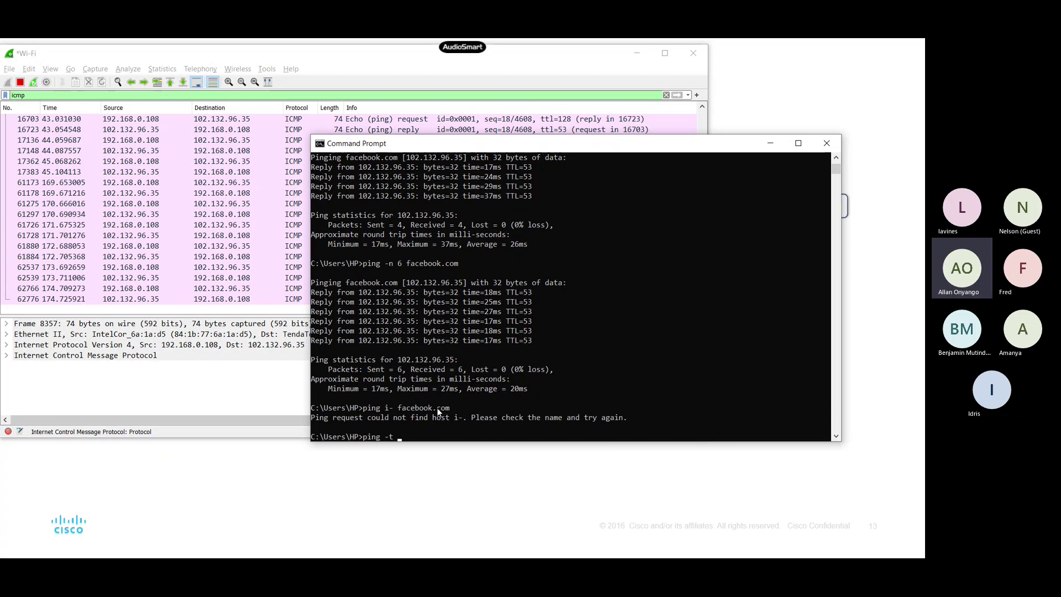
{"action": "type", "text": "facebook.com"}
{"action": "key", "text": "Return"}
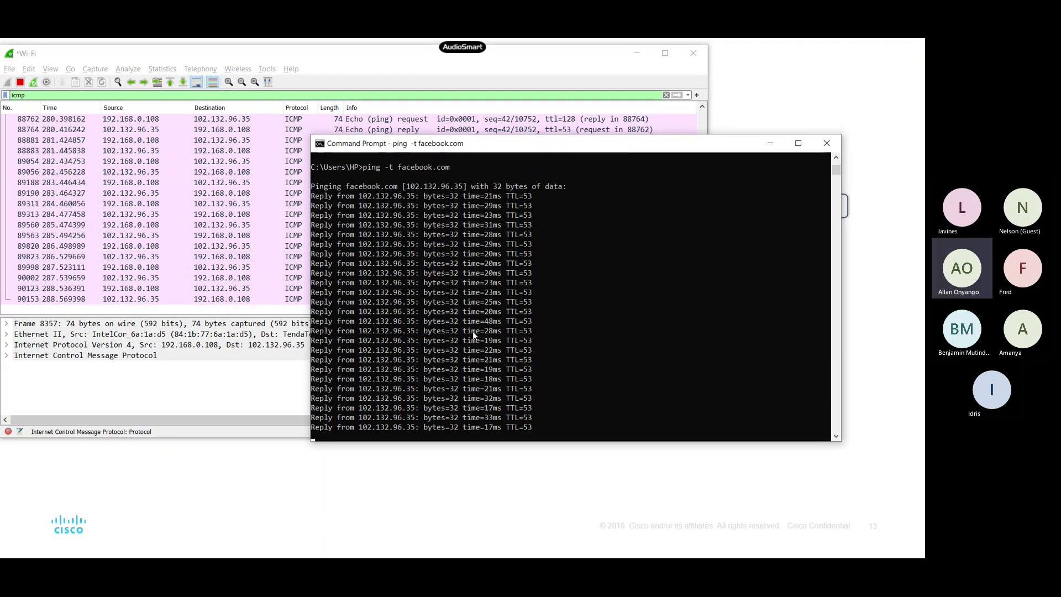
Step: Stop the continuous ping with Ctrl+C after 26 replies and minimize Command Prompt
{"action": "key", "text": "ctrl+c"}
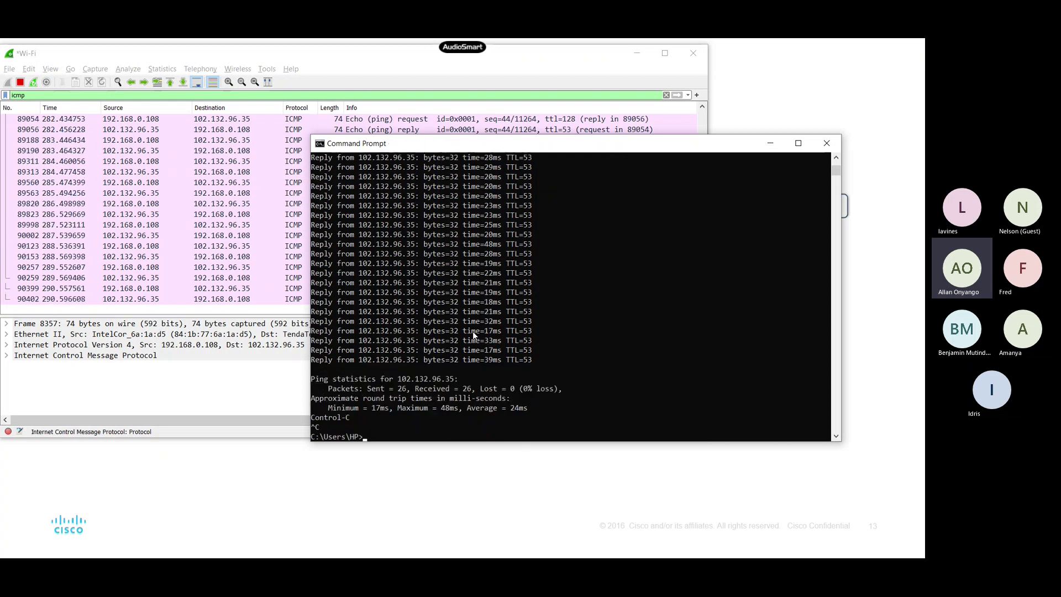
{"action": "left_click", "coordinate": [763, 147]}
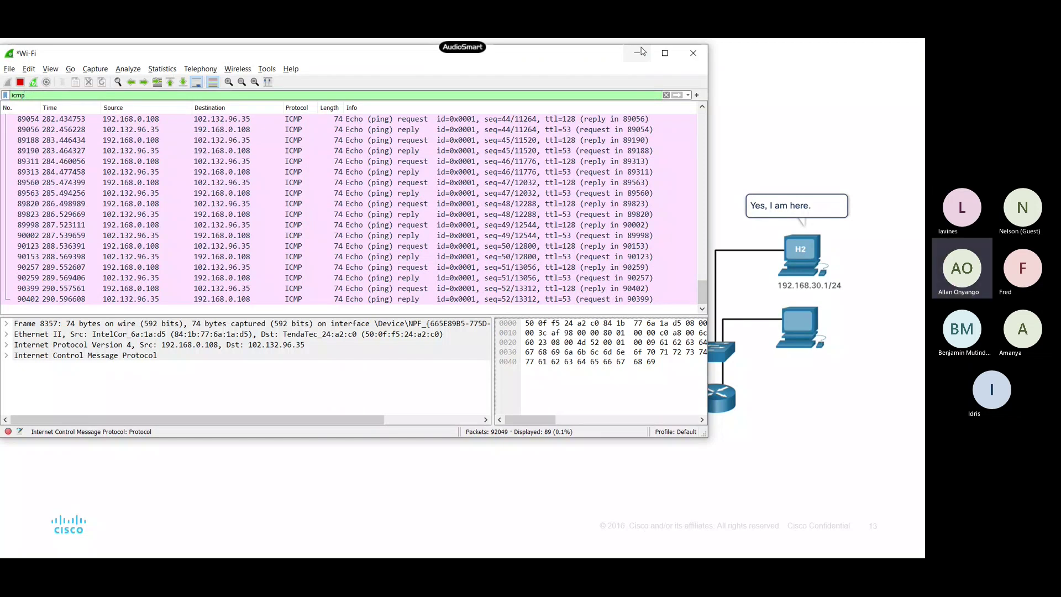
Step: Minimize Wireshark, browse the Desktop folder in File Explorer, and return to the slide
{"action": "left_click", "coordinate": [639, 53]}
{"action": "key", "text": "super"}
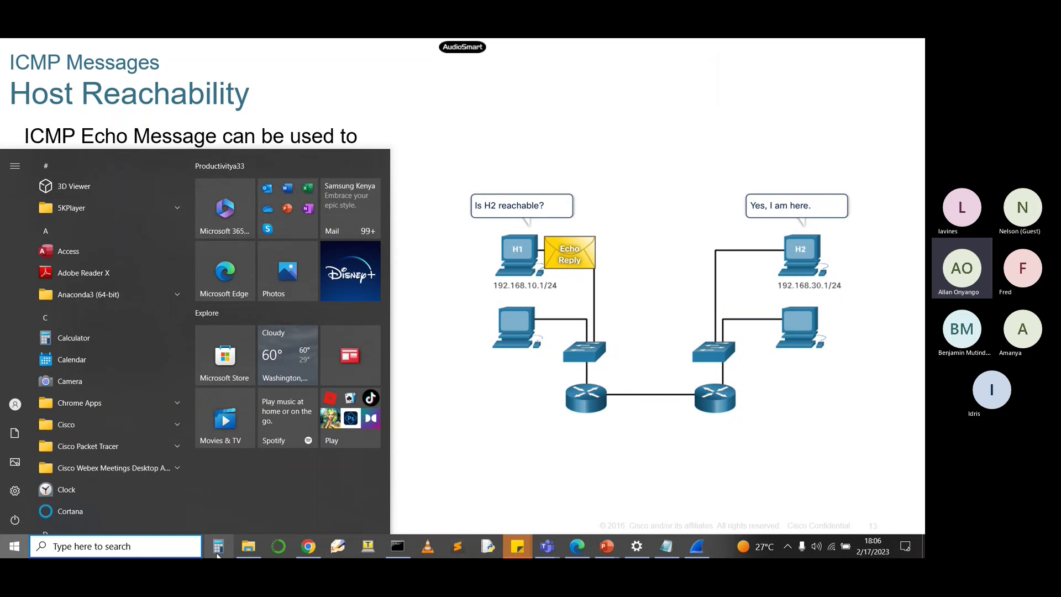
{"action": "mouse_move", "coordinate": [255, 551]}
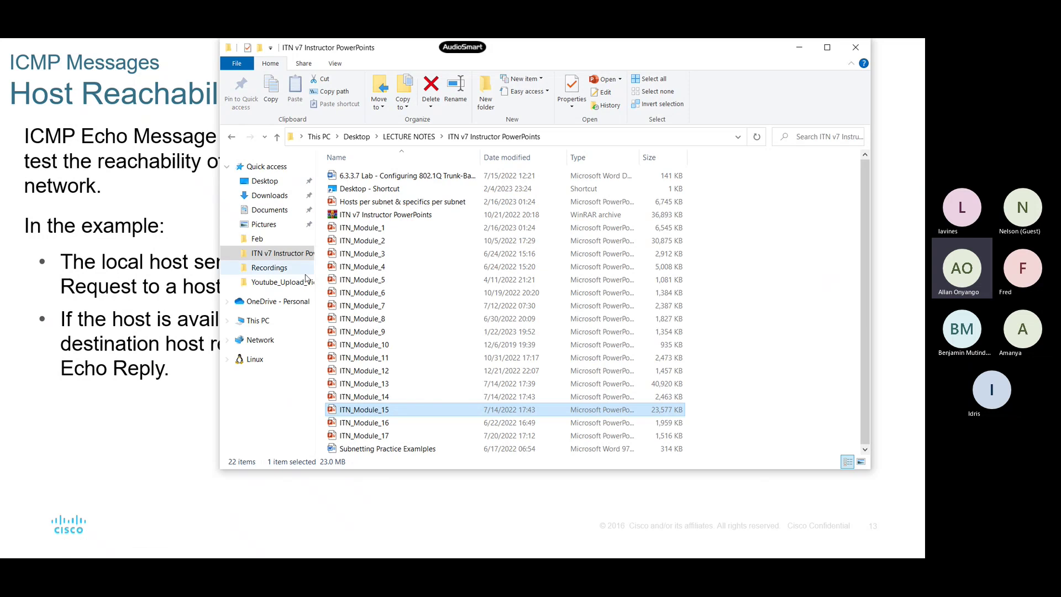
{"action": "left_click", "coordinate": [276, 182]}
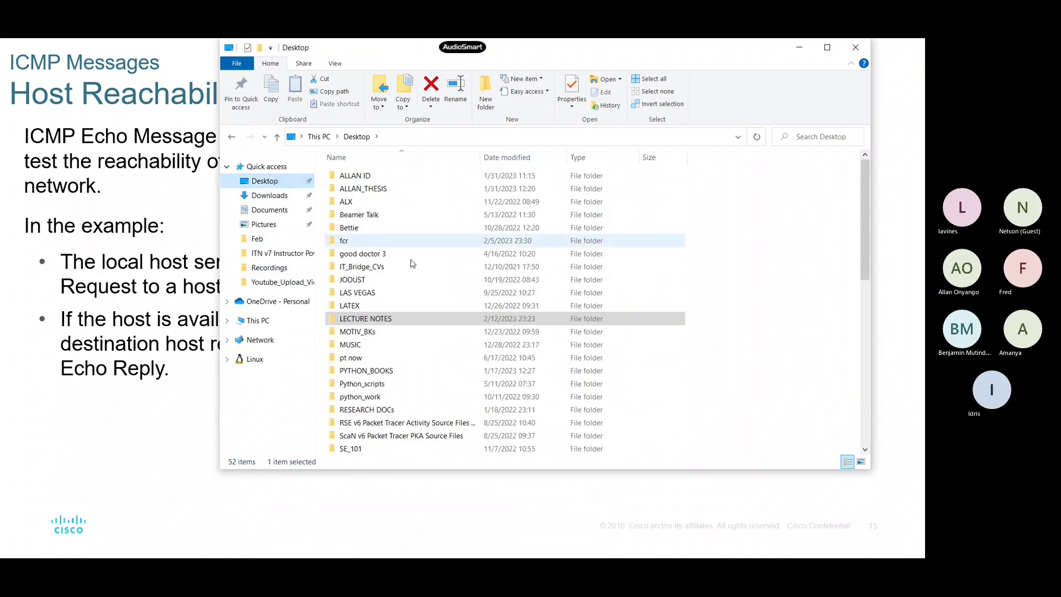
{"action": "scroll", "coordinate": [462, 310], "scroll_direction": "down", "scroll_amount": 10}
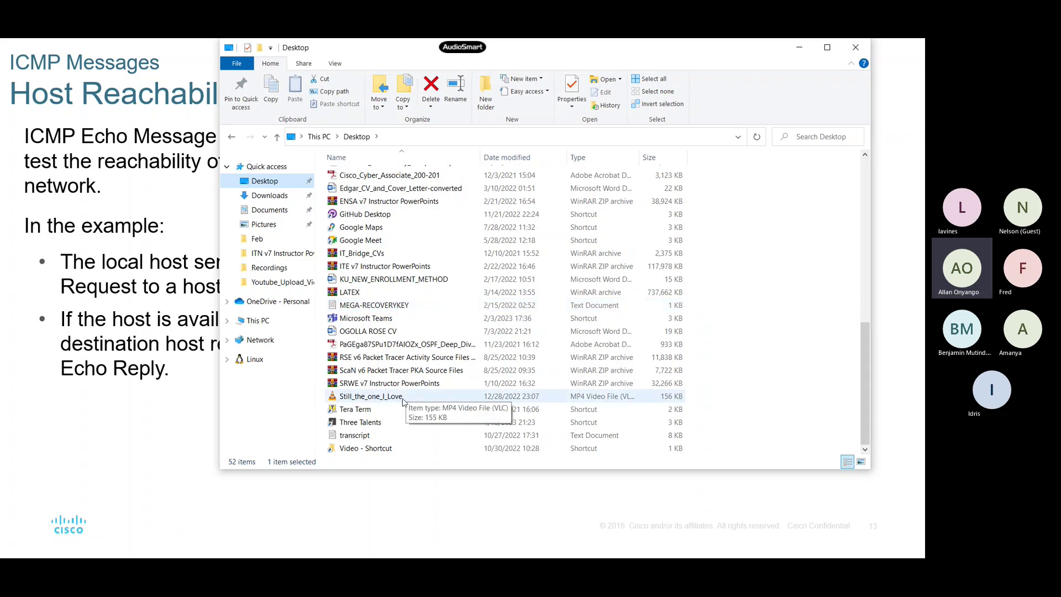
{"action": "scroll", "coordinate": [403, 402], "scroll_direction": "up", "scroll_amount": 5}
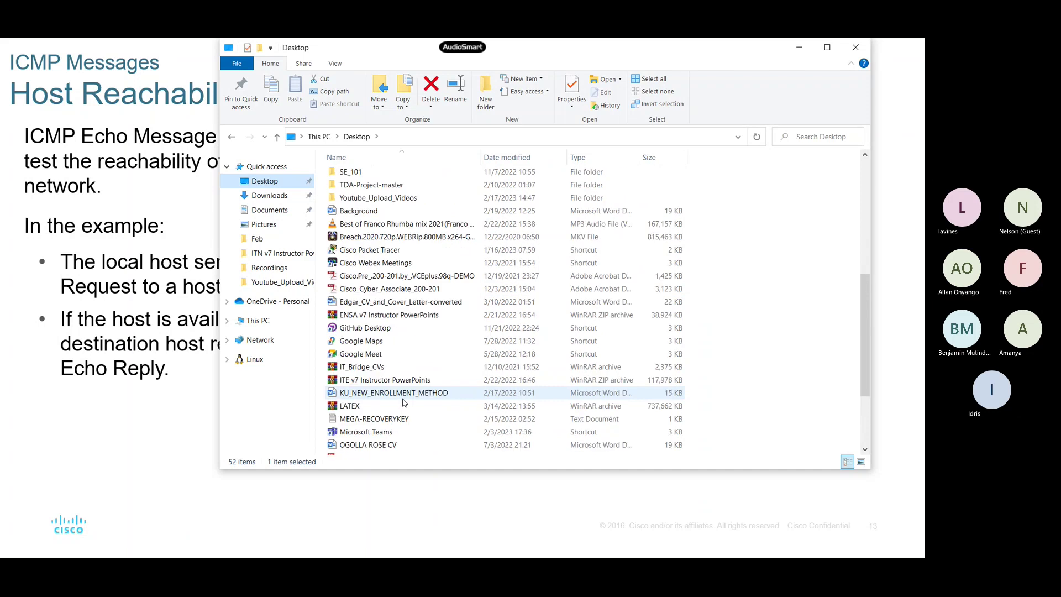
{"action": "scroll", "coordinate": [403, 396], "scroll_direction": "up", "scroll_amount": 1}
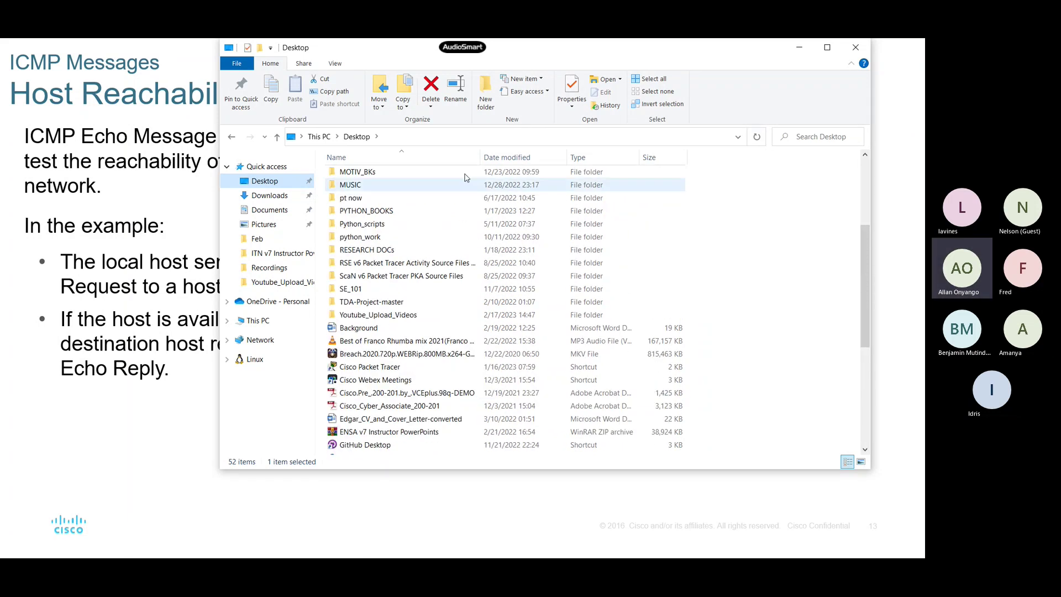
{"action": "left_click", "coordinate": [173, 175]}
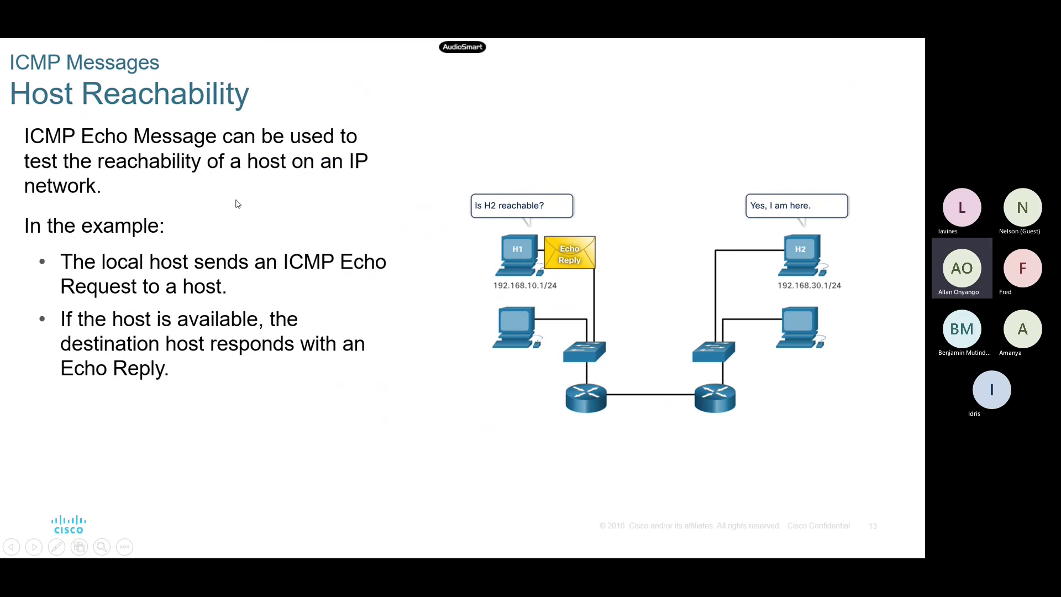
Step: Show the desktop and launch Oracle VM VirtualBox from its desktop icon
{"action": "key", "text": "super"}
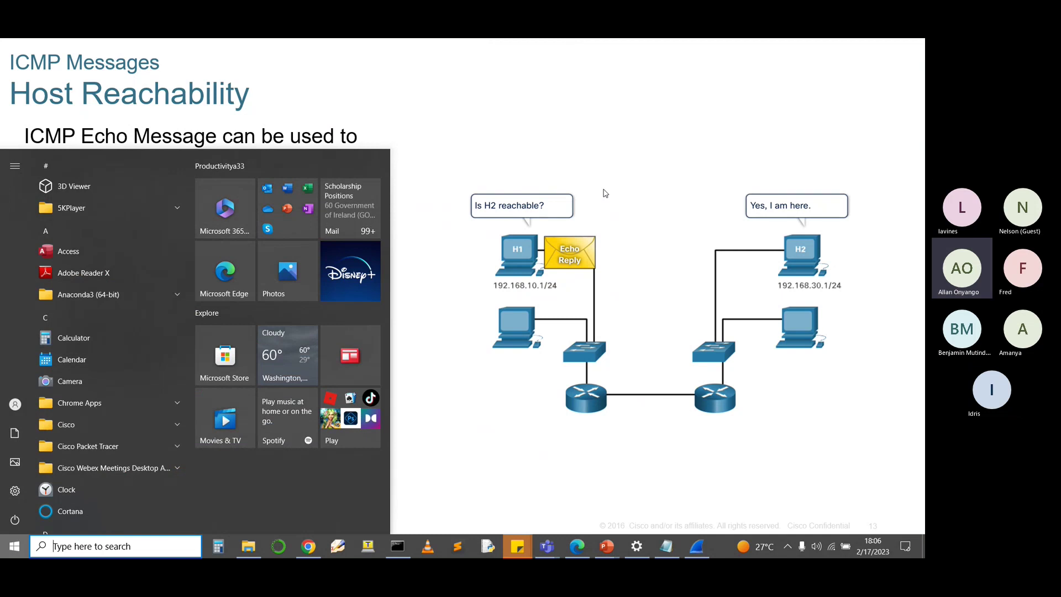
{"action": "key", "text": "super+d"}
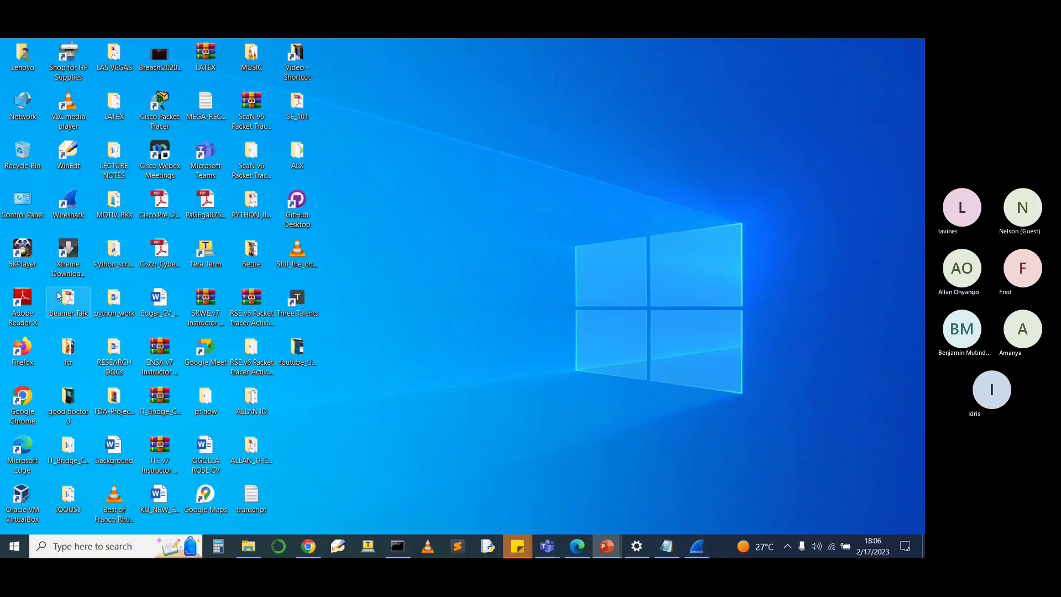
{"action": "left_click", "coordinate": [22, 500]}
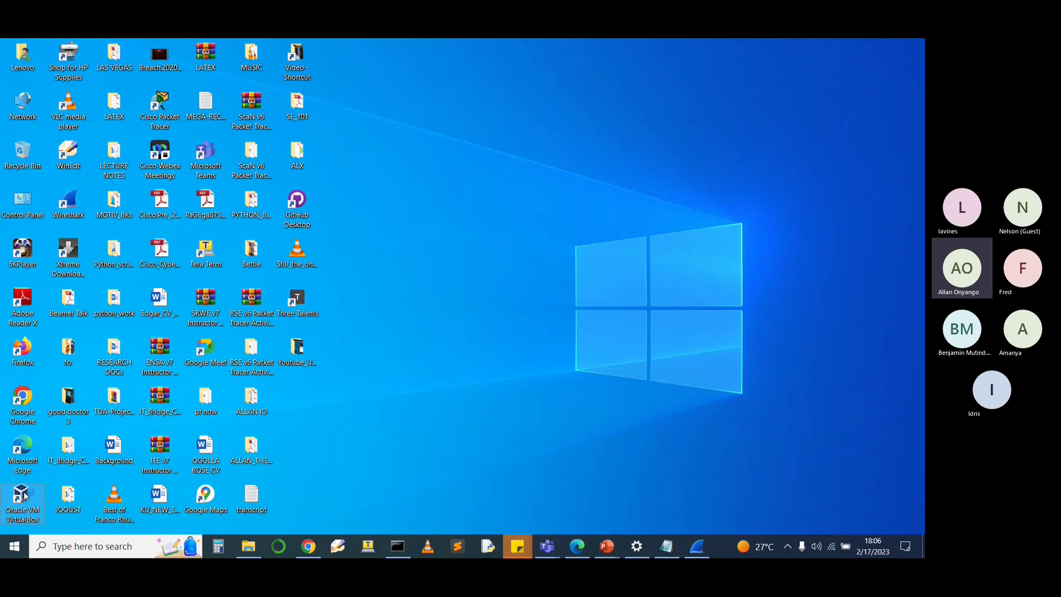
{"action": "double_click", "coordinate": [25, 497]}
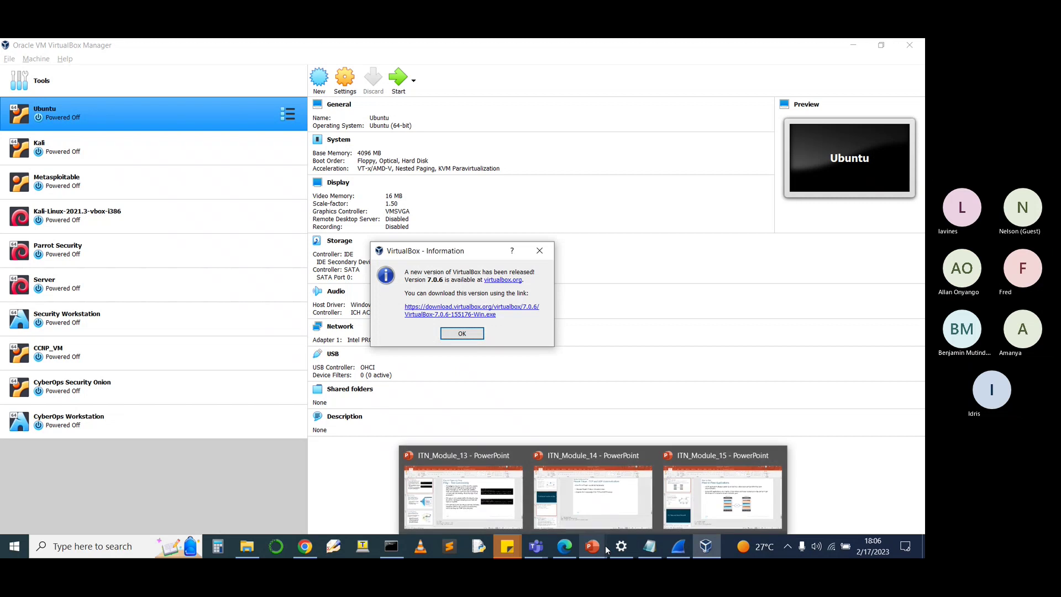
Step: Dismiss the update notice, glance at ITN_Module_13, then select Kali-Linux-2021.3-vbox-i386
{"action": "mouse_move", "coordinate": [623, 547]}
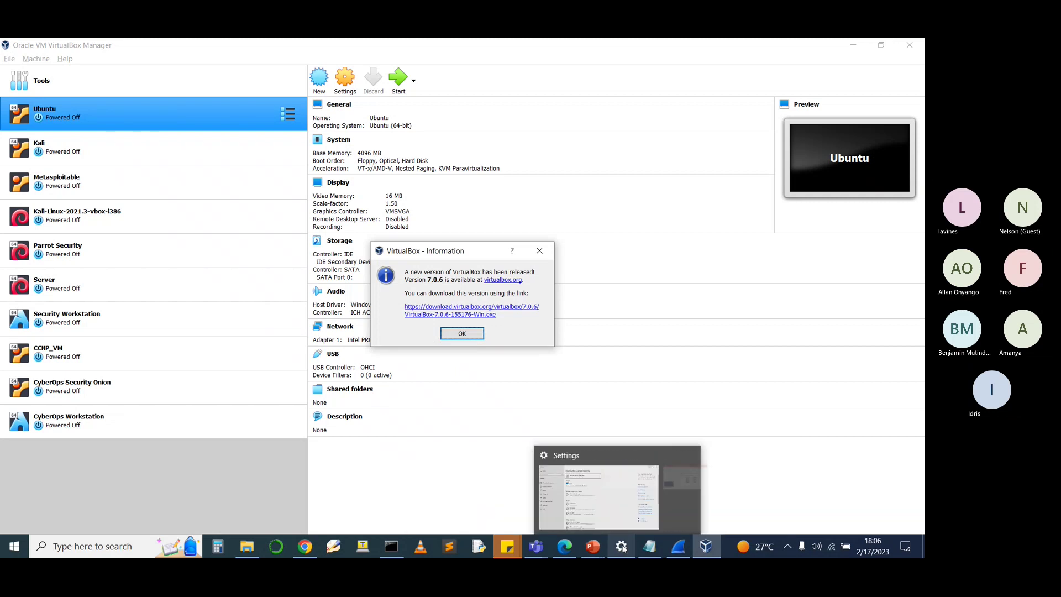
{"action": "left_click", "coordinate": [541, 252]}
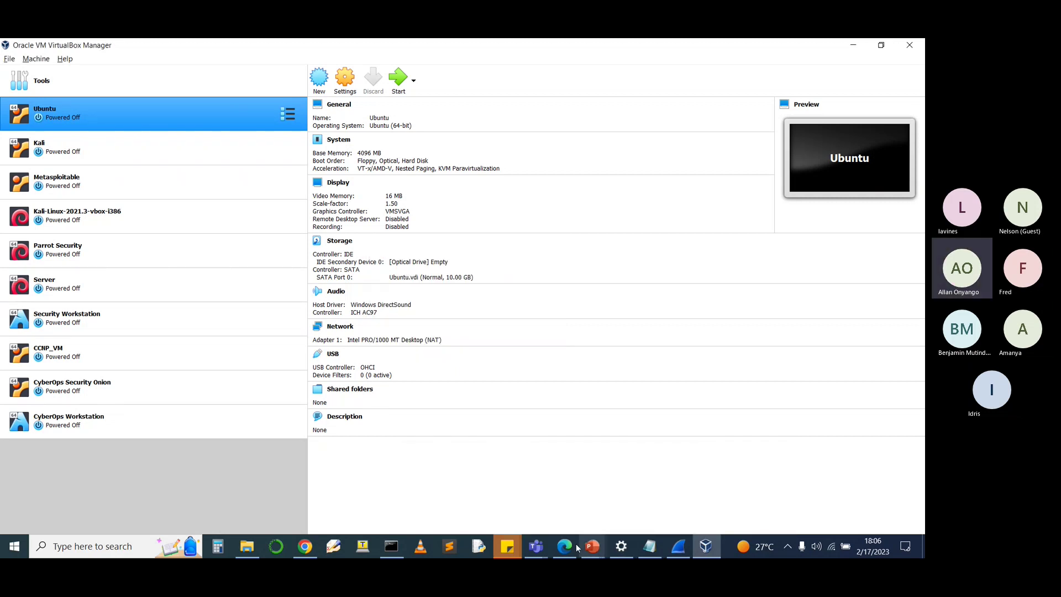
{"action": "mouse_move", "coordinate": [594, 544]}
{"action": "mouse_move", "coordinate": [703, 516]}
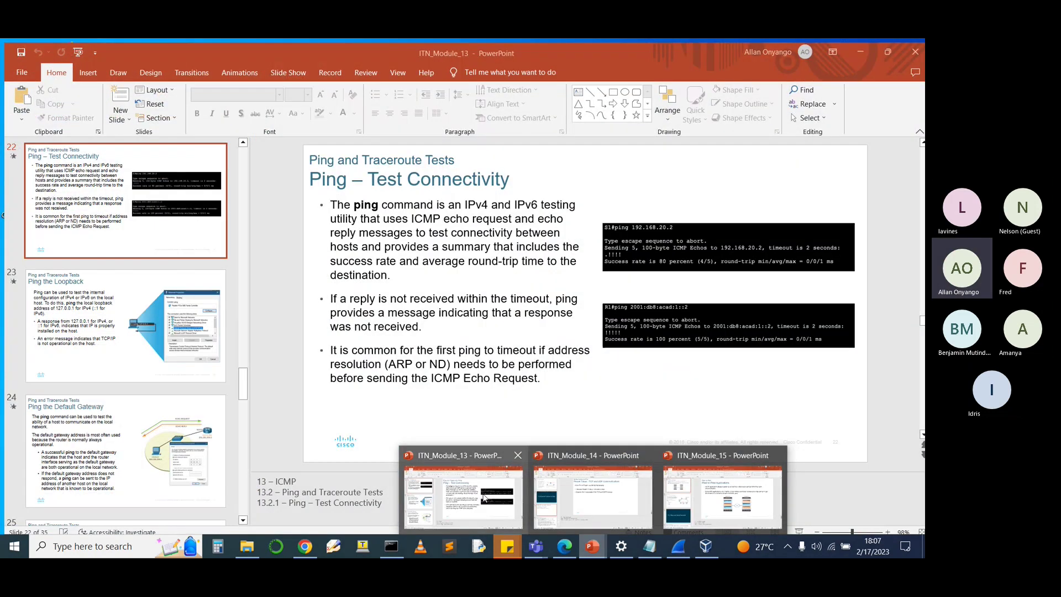
{"action": "left_click", "coordinate": [463, 497]}
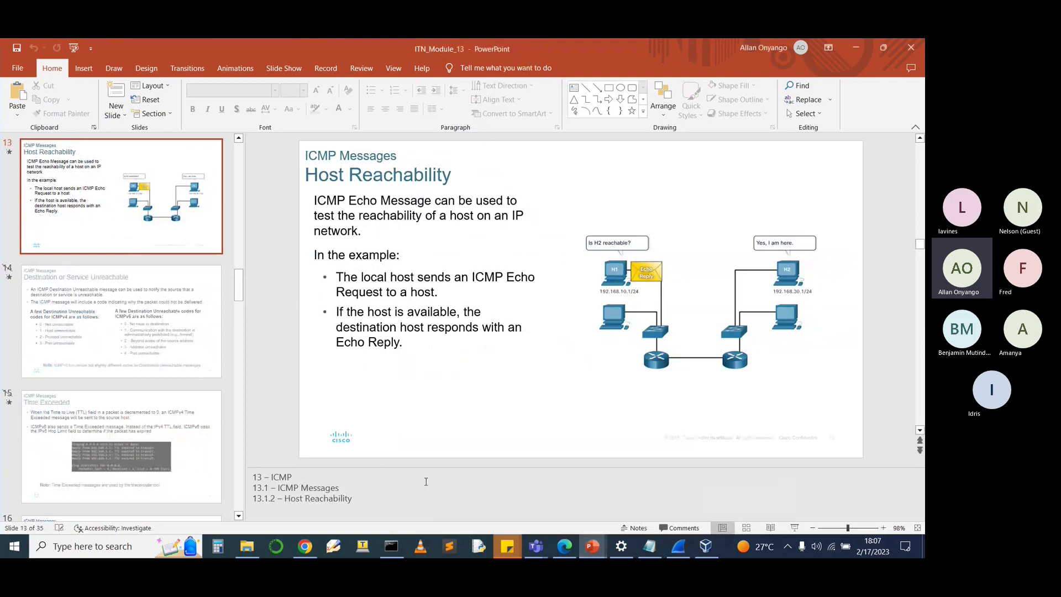
{"action": "left_click", "coordinate": [703, 550]}
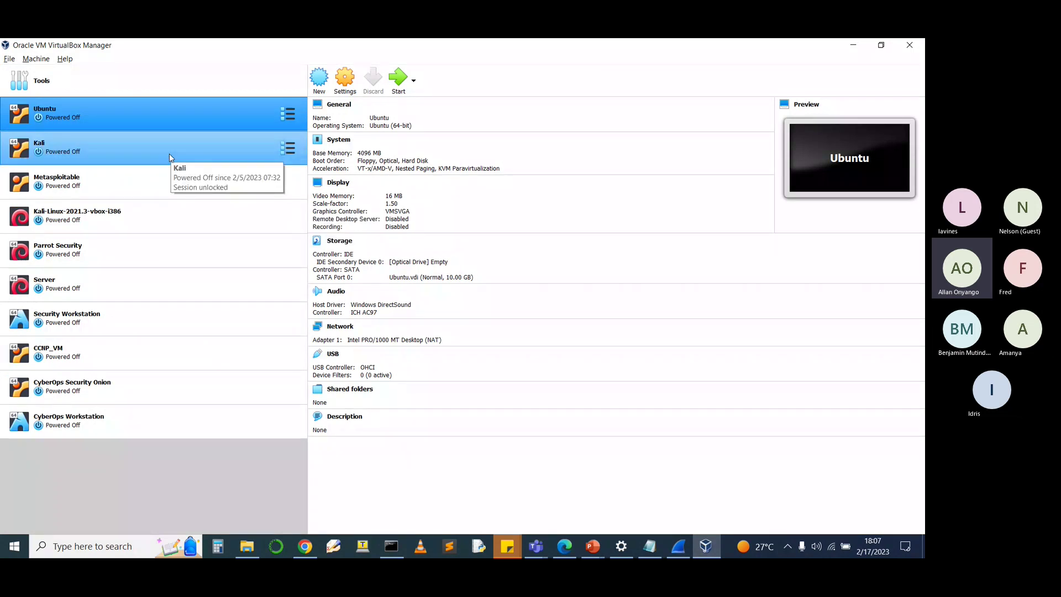
{"action": "left_click", "coordinate": [133, 223]}
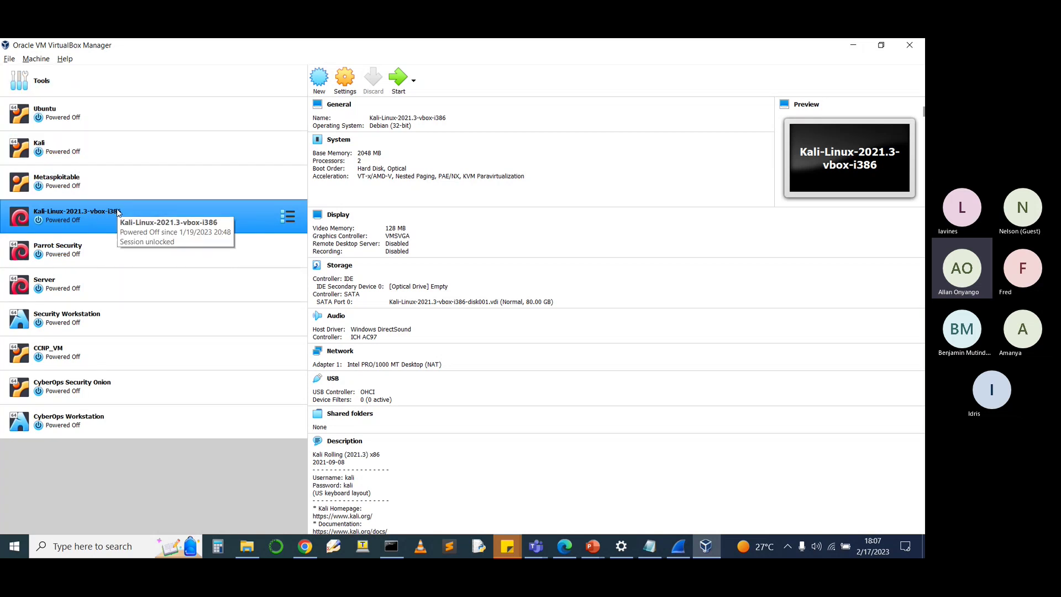
Step: Start the Kali-Linux-2021.3-vbox-i386 VM and maximize its window
{"action": "left_click", "coordinate": [408, 83]}
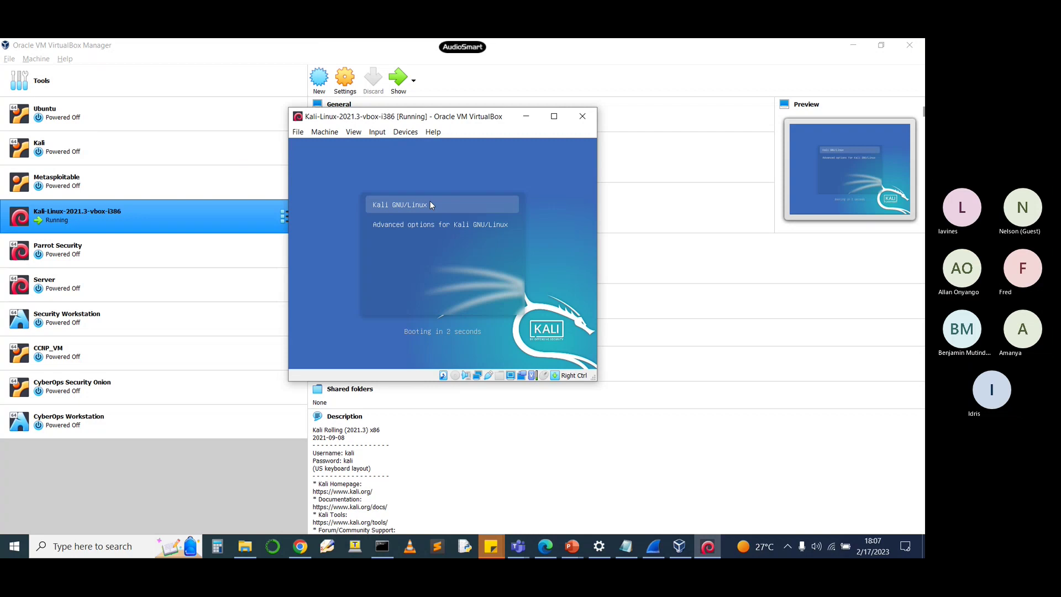
{"action": "left_click", "coordinate": [554, 117]}
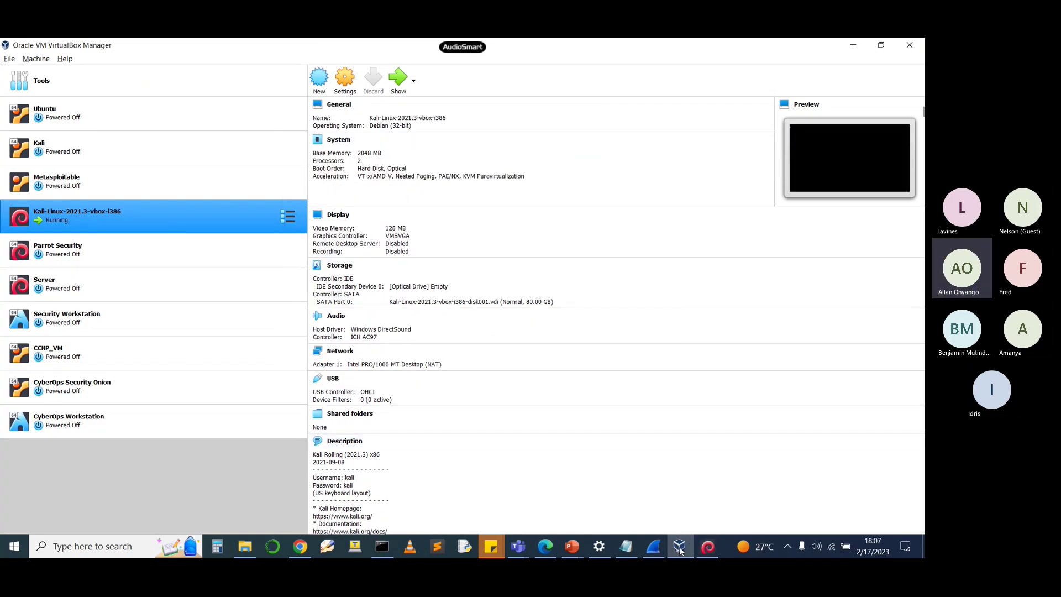
{"action": "mouse_move", "coordinate": [680, 549]}
{"action": "left_click", "coordinate": [681, 498]}
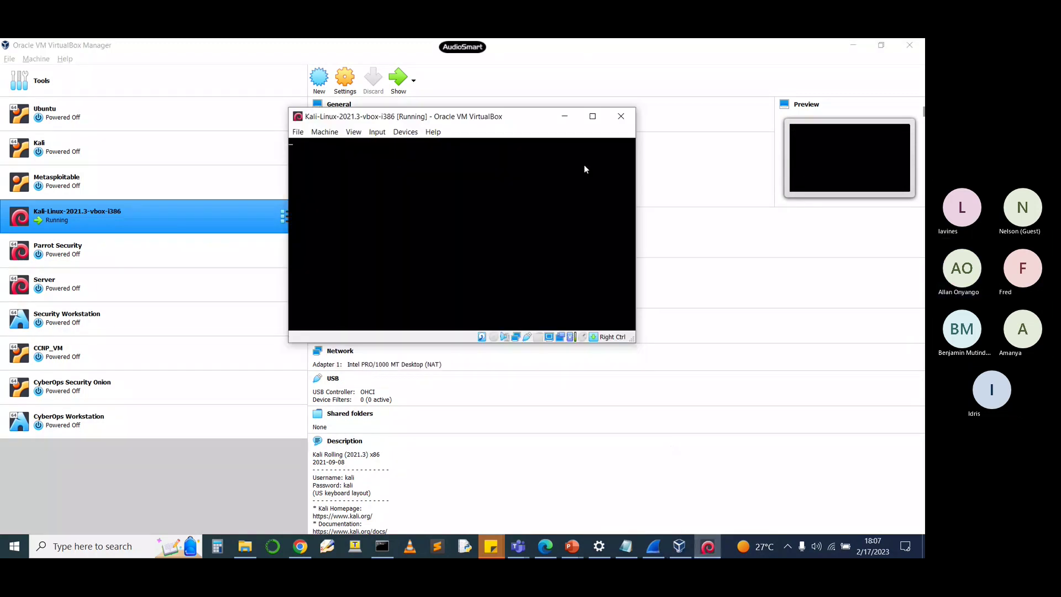
{"action": "left_click", "coordinate": [592, 116]}
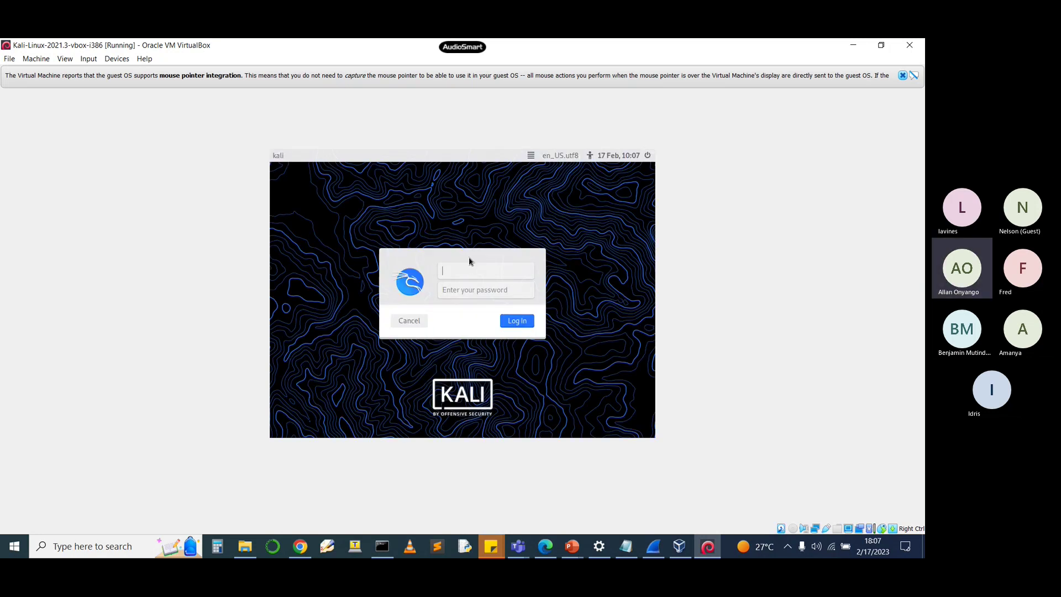
Step: Log in to Kali with the default username and password
{"action": "type", "text": "kali"}
{"action": "key", "text": "Return"}
{"action": "type", "text": "kali"}
{"action": "key", "text": "Return"}
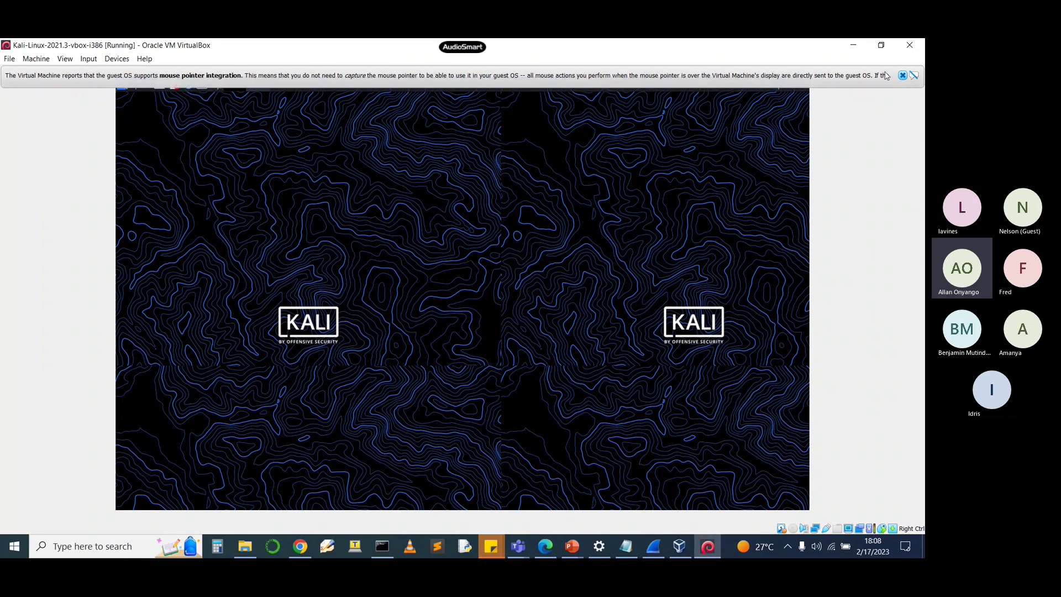
Step: Dismiss the mouse-integration notice, center the terminal, enlarge its text and window
{"action": "left_click", "coordinate": [902, 75]}
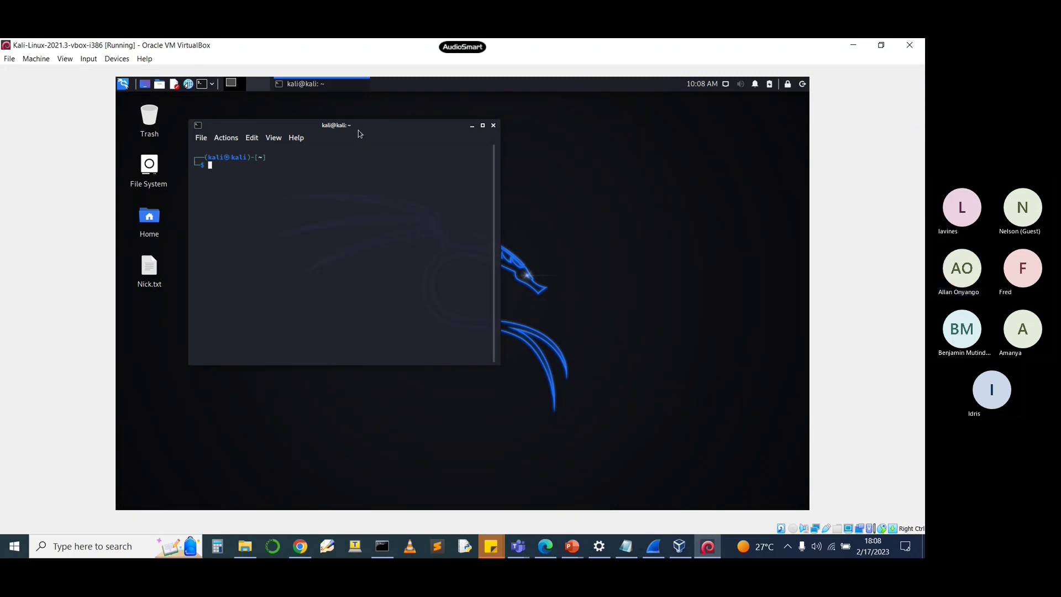
{"action": "left_click_drag", "start_coordinate": [359, 133], "coordinate": [439, 149]}
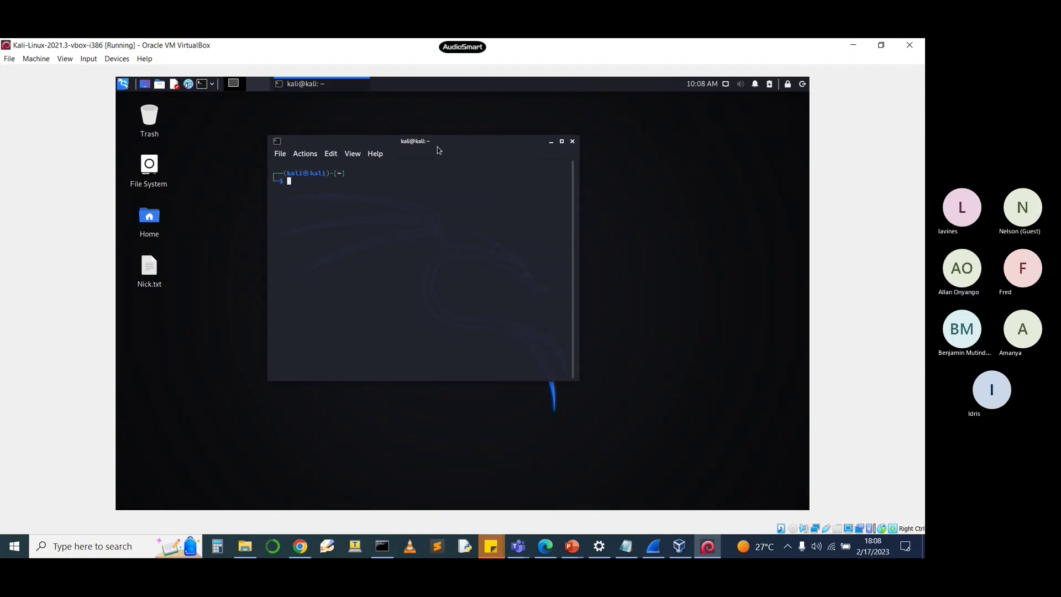
{"action": "key", "text": "ctrl+plus"}
{"action": "key", "text": "ctrl+plus"}
{"action": "key", "text": "ctrl+plus"}
{"action": "key", "text": "ctrl+plus"}
{"action": "key", "text": "ctrl+plus"}
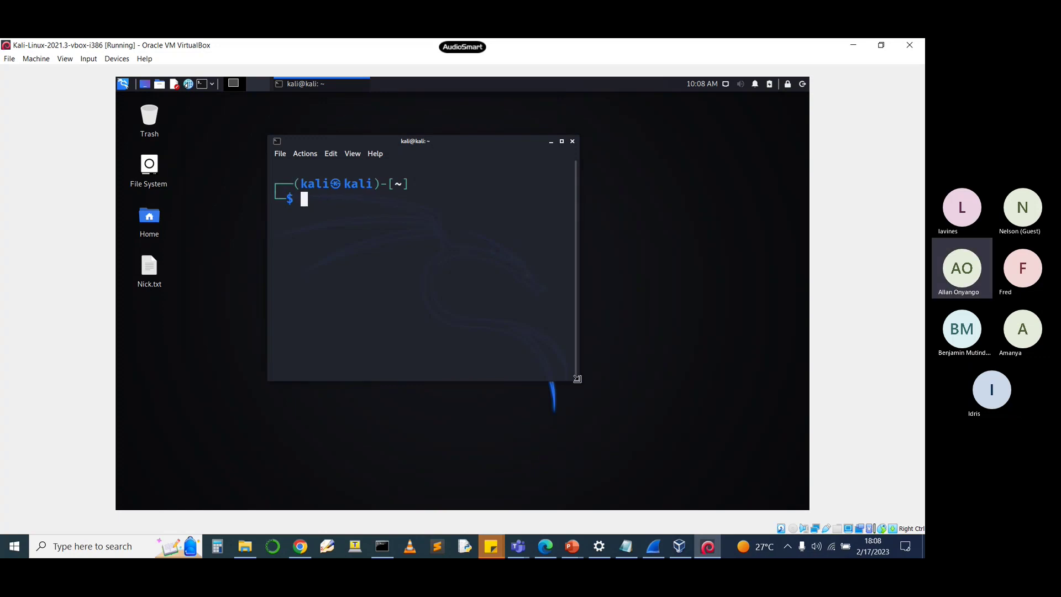
{"action": "left_click_drag", "start_coordinate": [577, 379], "coordinate": [737, 408]}
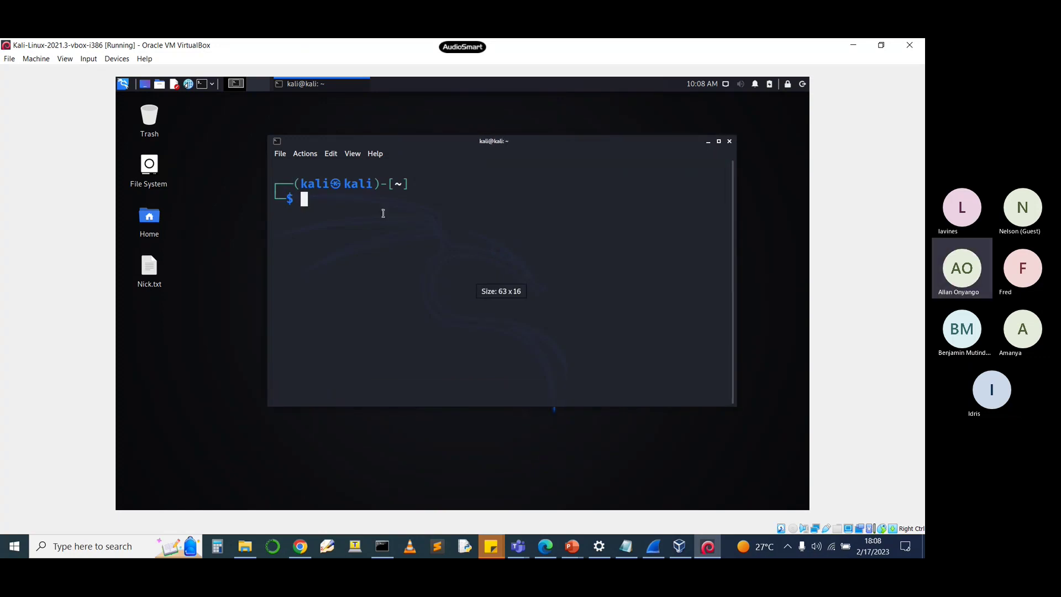
Step: Ping google.com in a widened terminal, stopping after 25 replies with 0% loss
{"action": "type", "text": "ping "}
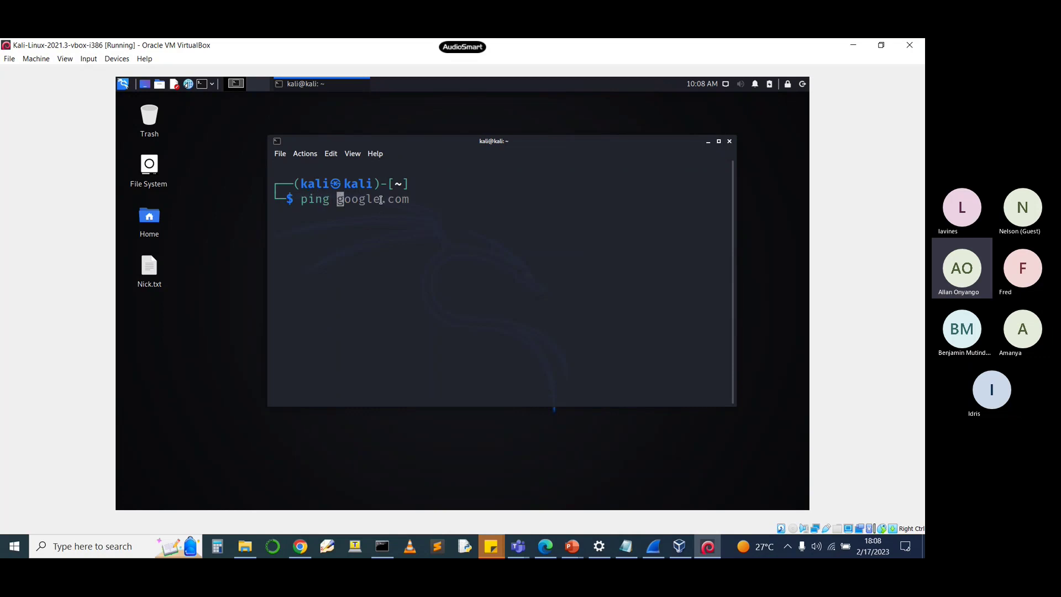
{"action": "type", "text": "google.com"}
{"action": "key", "text": "Return"}
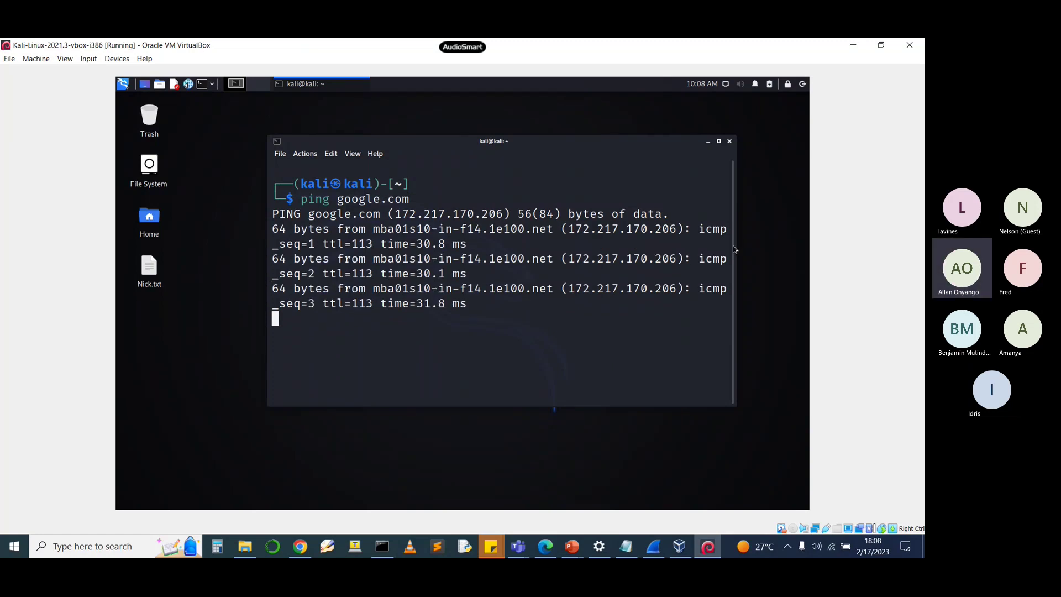
{"action": "left_click_drag", "start_coordinate": [734, 248], "coordinate": [791, 244]}
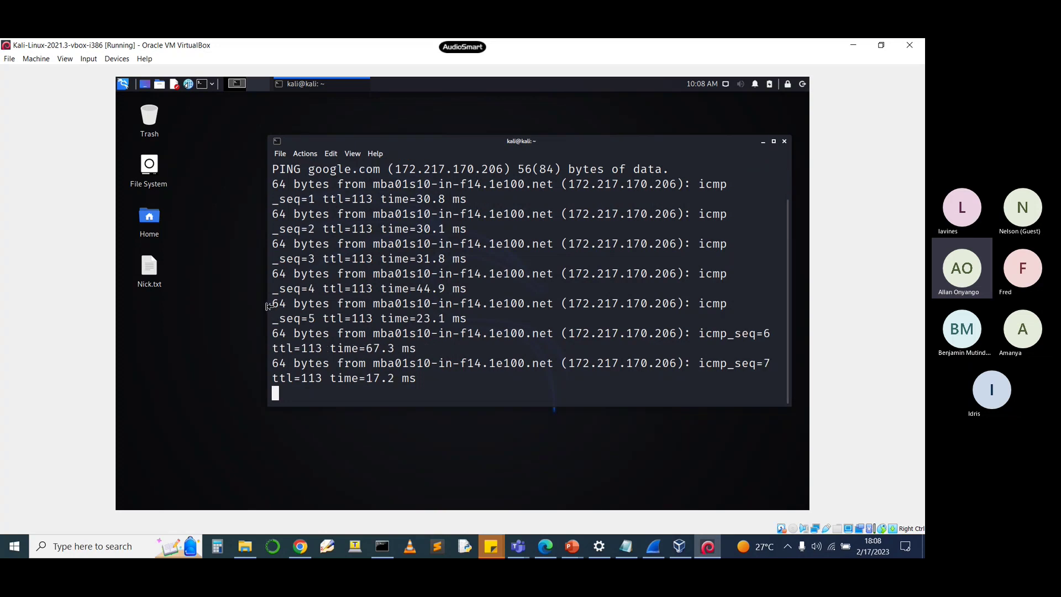
{"action": "left_click_drag", "start_coordinate": [267, 306], "coordinate": [135, 307]}
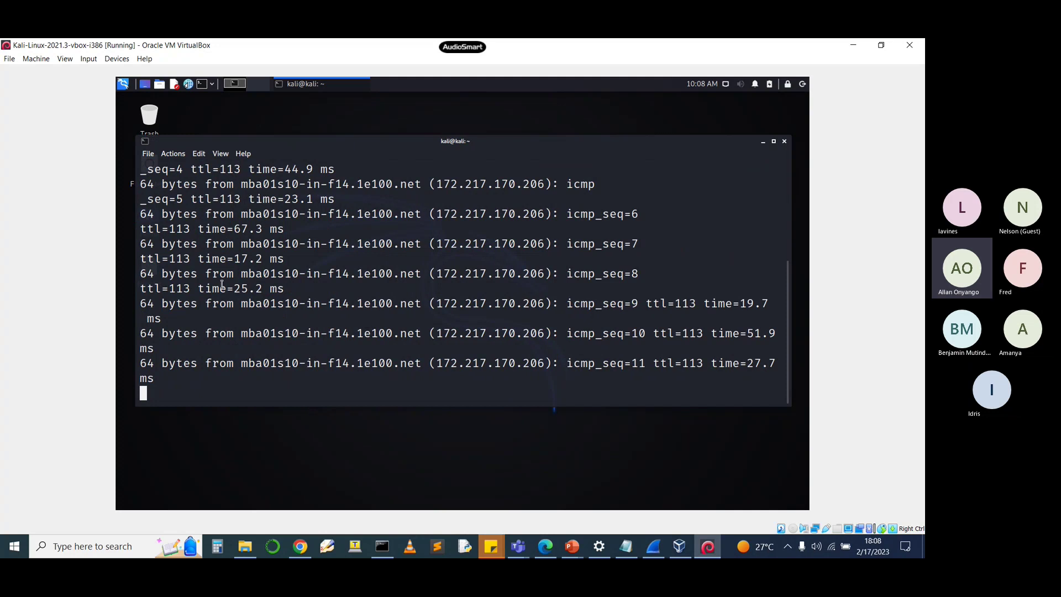
{"action": "left_click_drag", "start_coordinate": [788, 357], "coordinate": [807, 357]}
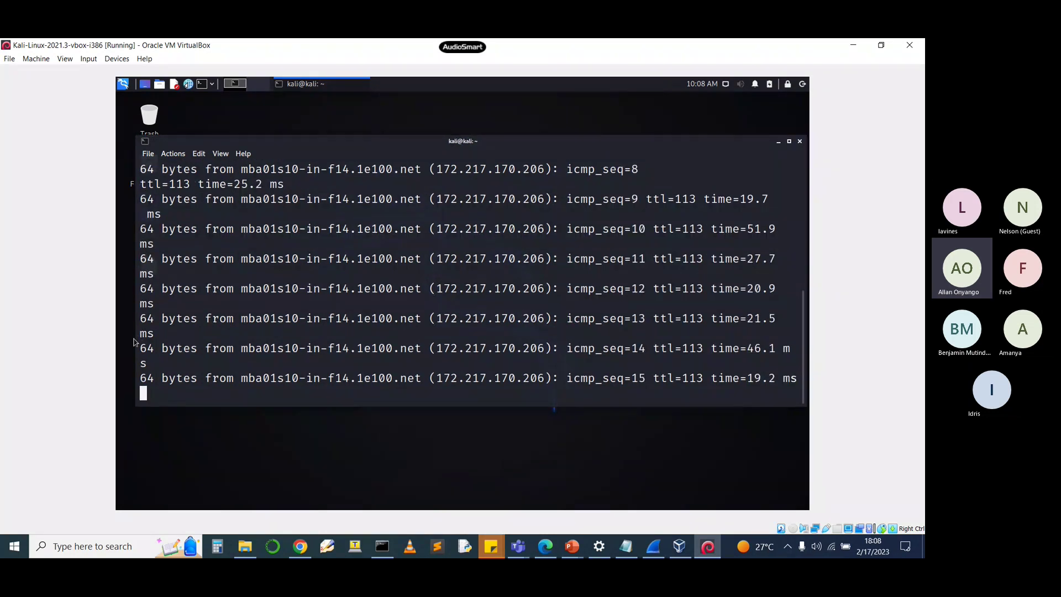
{"action": "left_click_drag", "start_coordinate": [135, 338], "coordinate": [120, 336]}
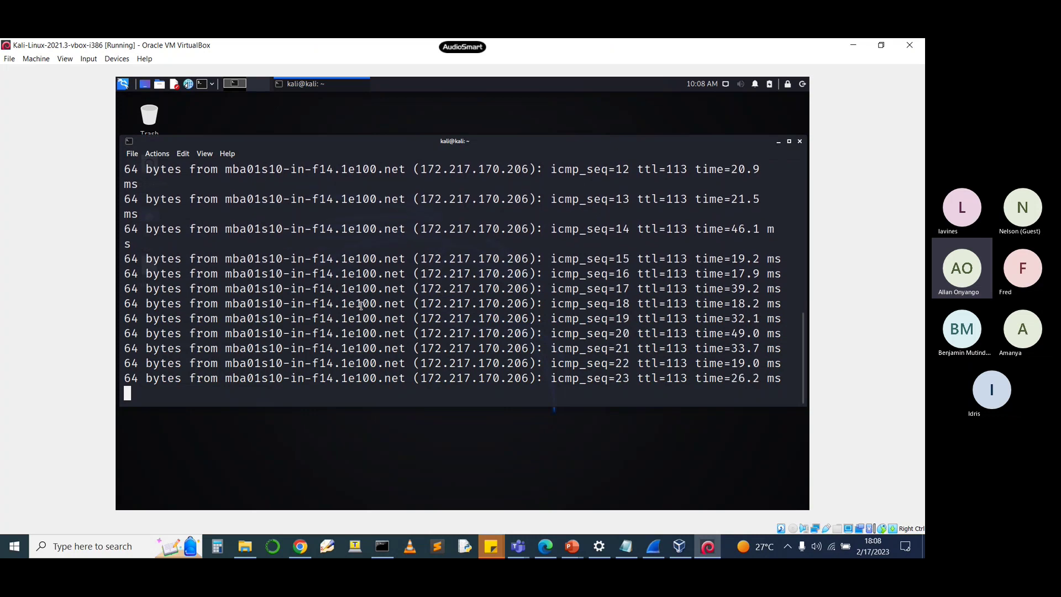
{"action": "key", "text": "ctrl+c"}
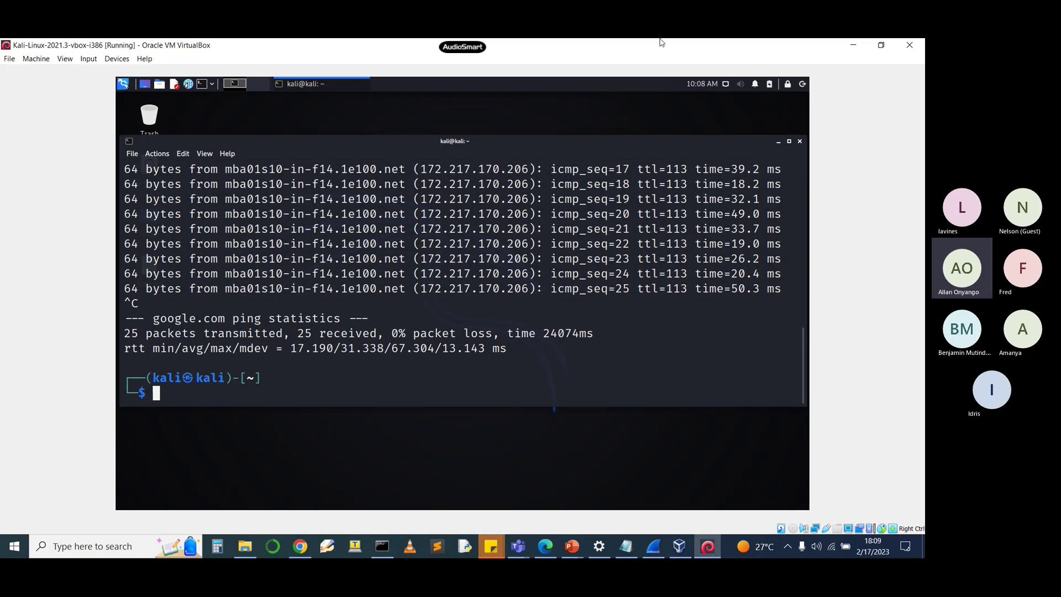
Step: Minimize the Kali VM and VirtualBox Manager, then present from slide 13
{"action": "left_click", "coordinate": [853, 46]}
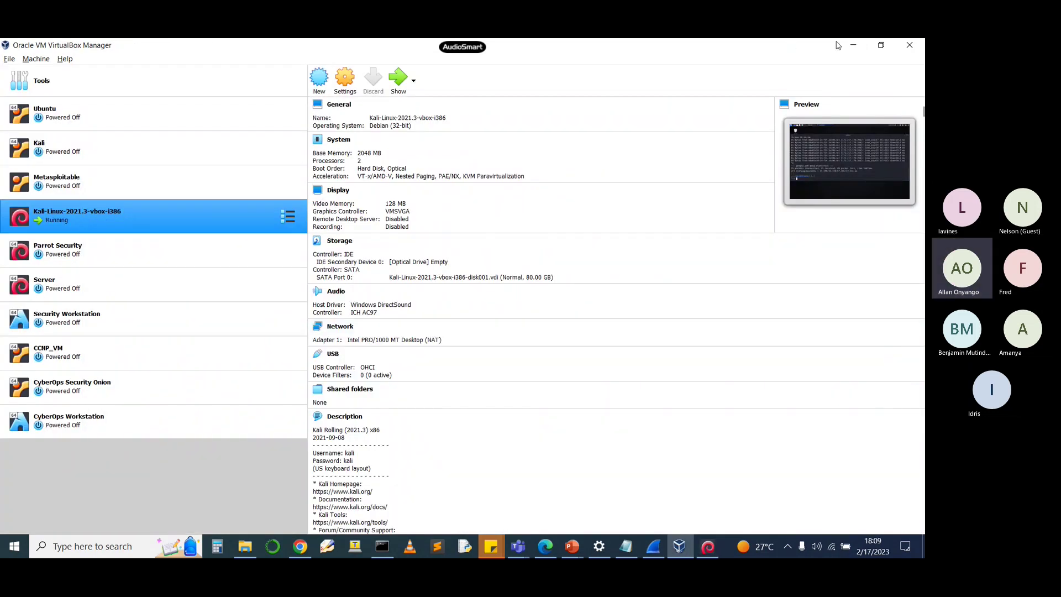
{"action": "left_click", "coordinate": [853, 45]}
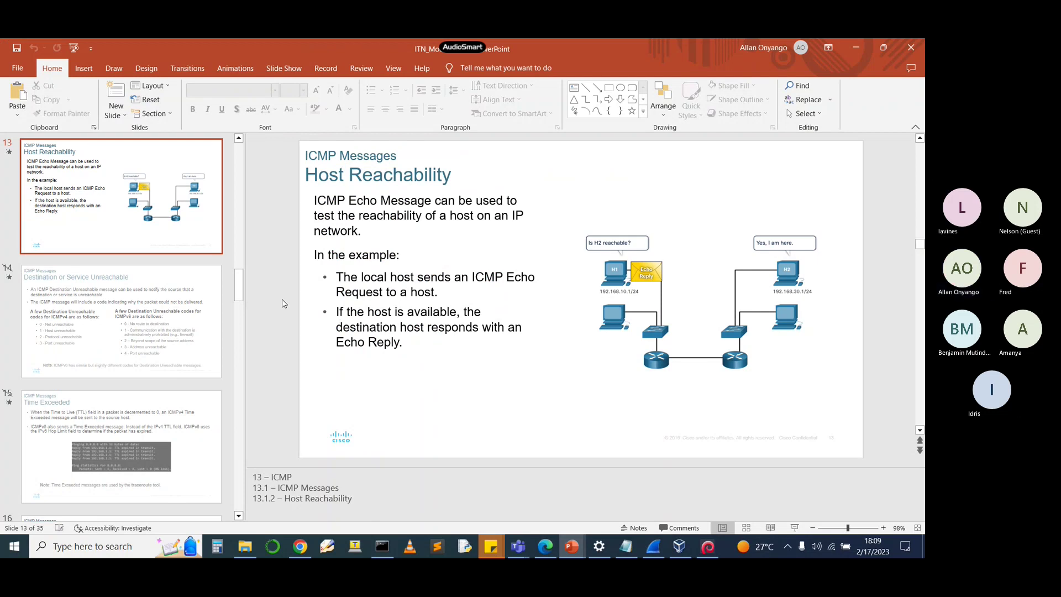
{"action": "key", "text": "shift+F5"}
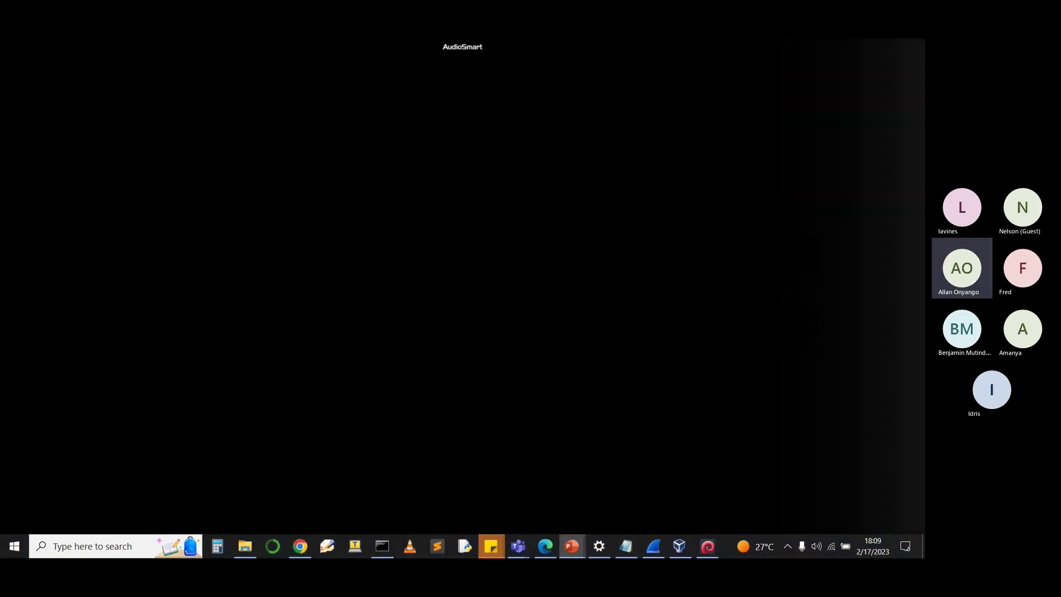